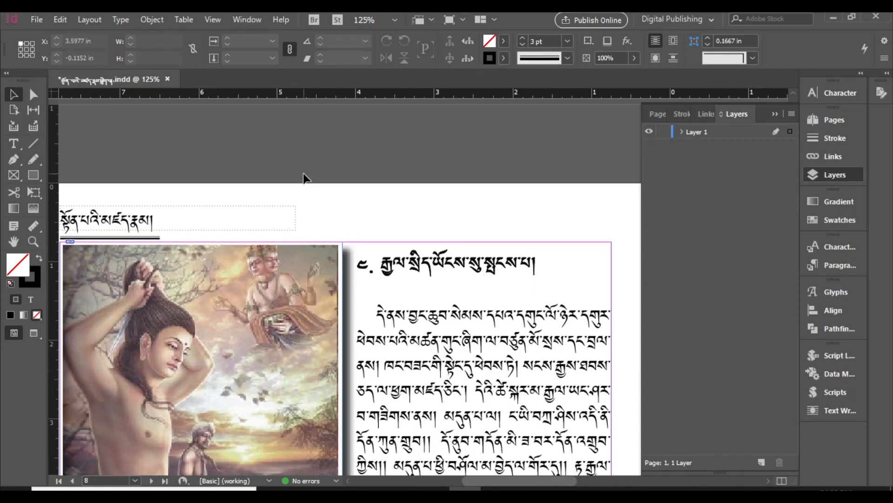
# Step: Close the currently open document
pyautogui.click(167, 79)
pyautogui.click(455, 270)
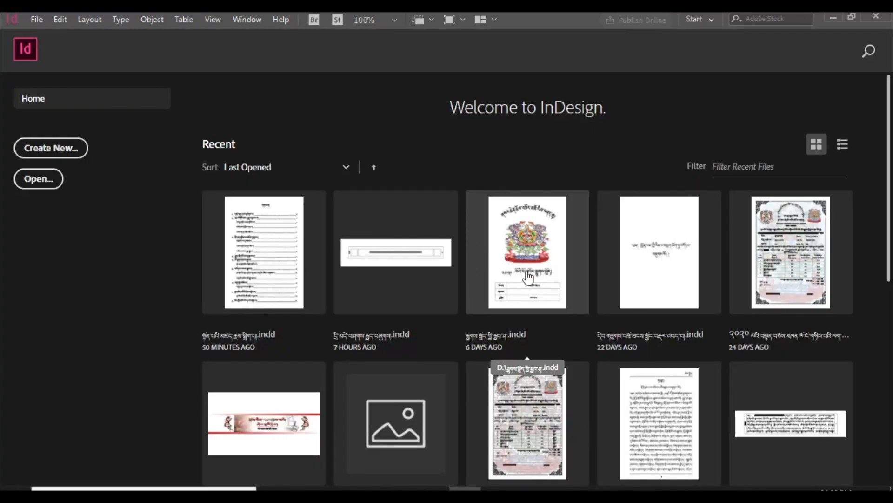
pyautogui.scroll(-3, 528, 278)
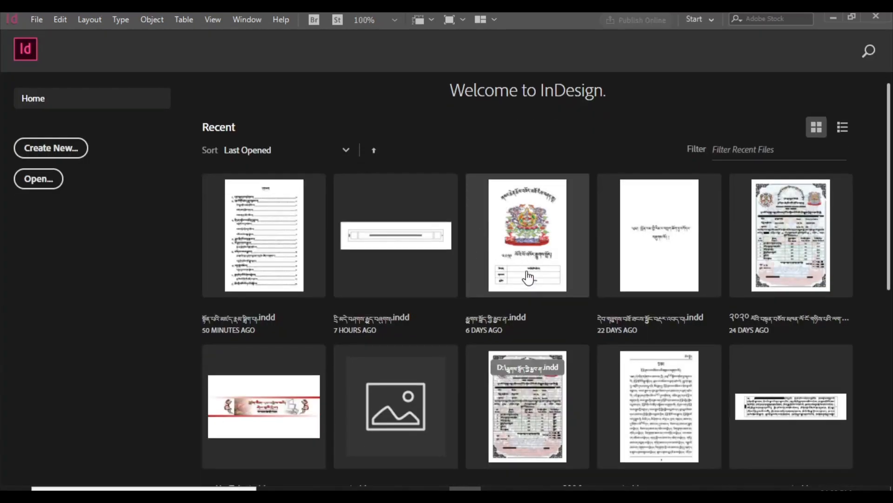
pyautogui.scroll(-6, 528, 278)
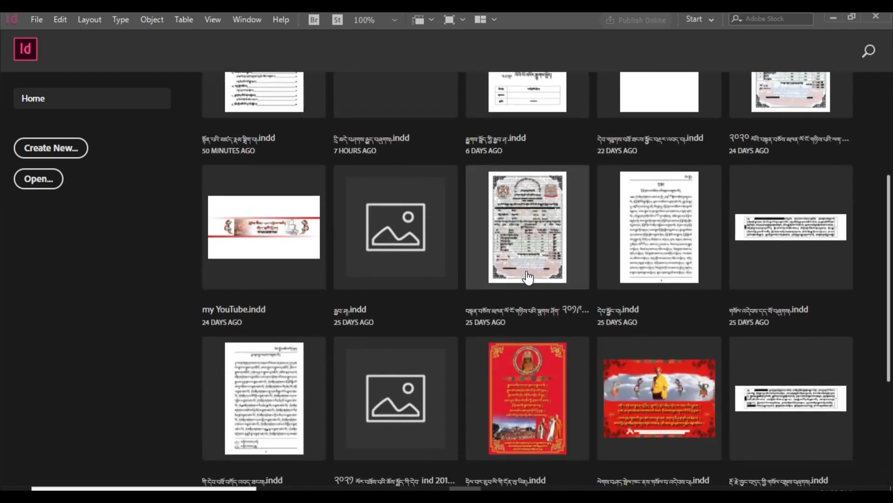
pyautogui.scroll(-4, 528, 277)
pyautogui.scroll(-2, 527, 272)
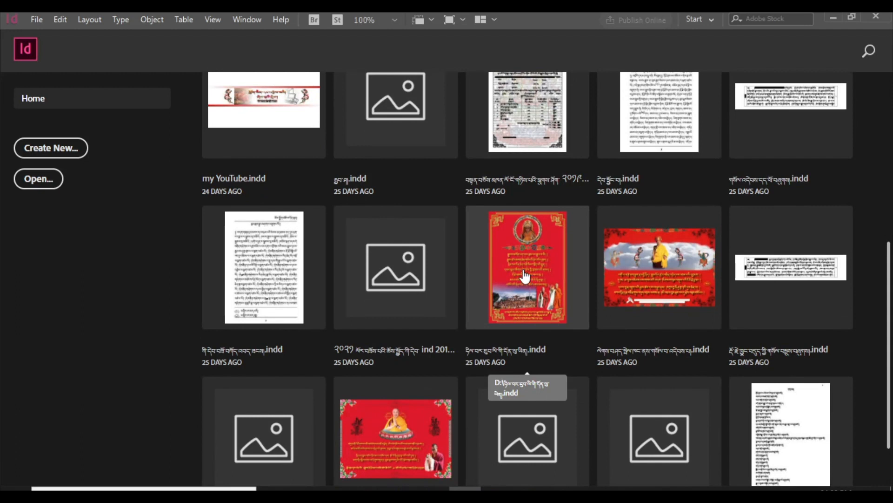
pyautogui.scroll(6, 433, 277)
pyautogui.scroll(5, 430, 273)
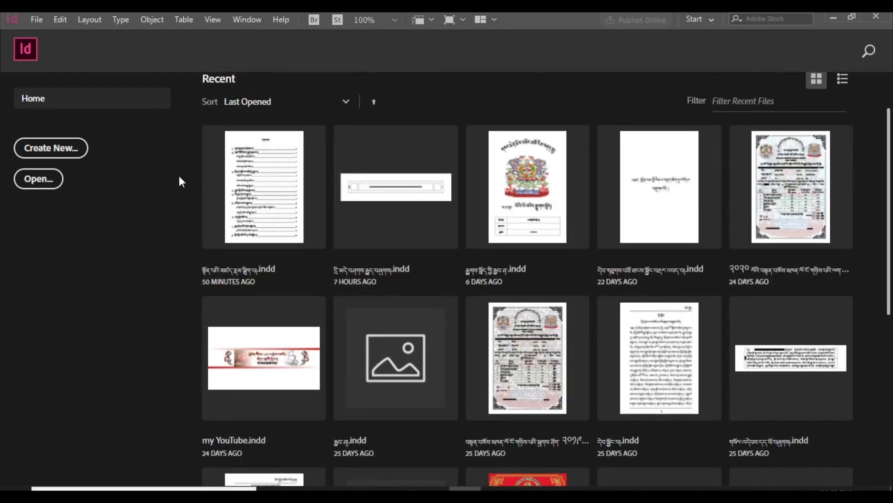
# Step: Create a new print document from the A5 preset in portrait orientation, with the units set to inches
pyautogui.click(69, 149)
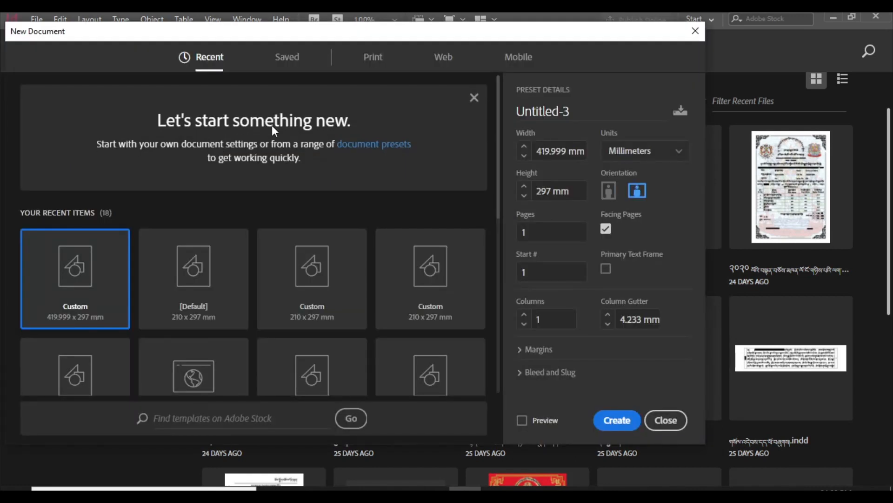
pyautogui.click(372, 60)
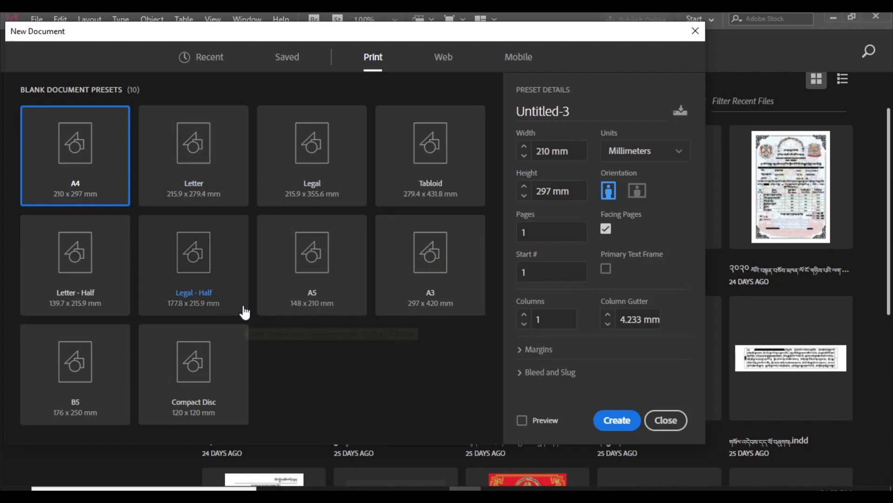
pyautogui.click(322, 271)
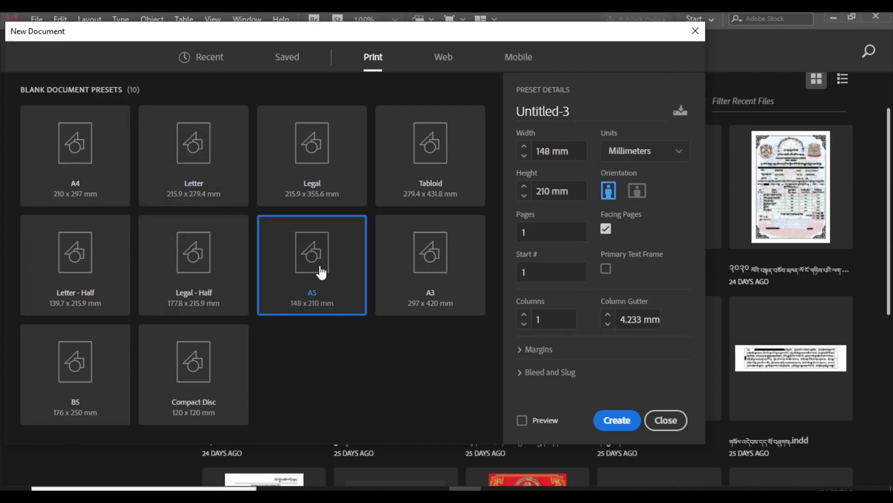
pyautogui.click(683, 158)
pyautogui.click(631, 216)
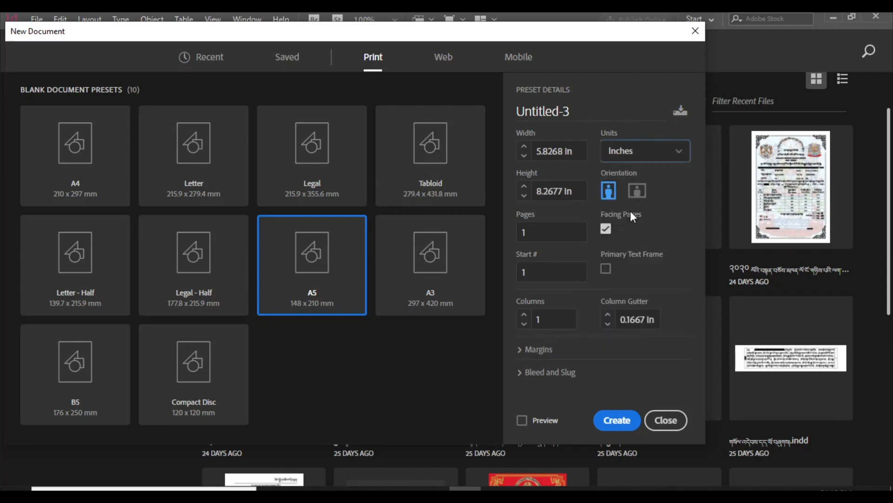
pyautogui.click(614, 421)
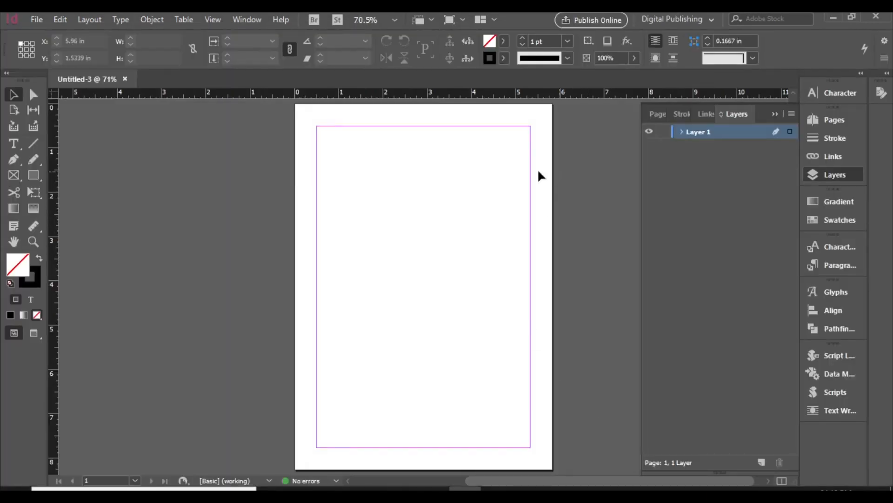
# Step: Add two new pages after page 1 of the document
pyautogui.click(657, 115)
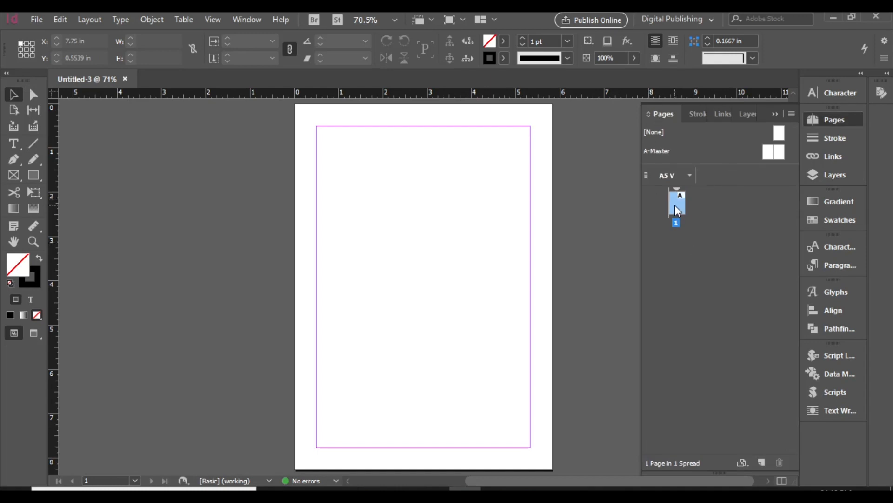
pyautogui.click(762, 462)
pyautogui.click(761, 462)
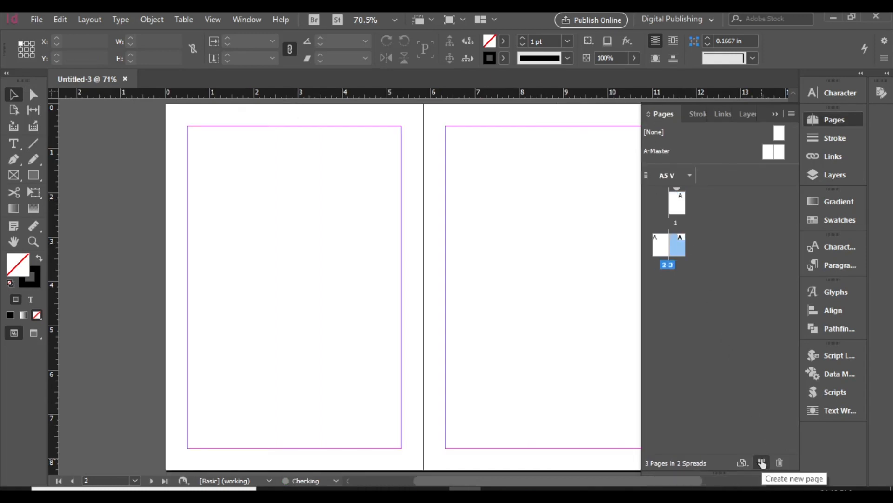
# Step: Disallow document pages to shuffle and move the 2-3 spread beside page 1 to form a single three-page spread
pyautogui.rightClick(677, 195)
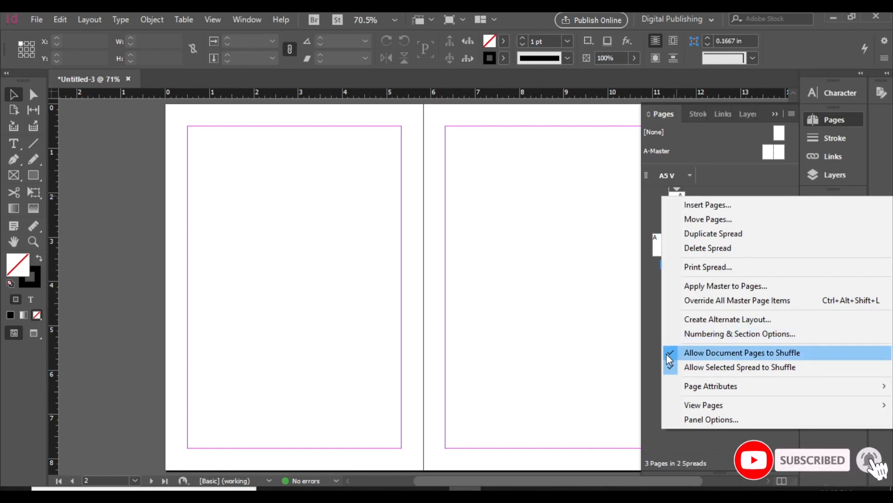
pyautogui.click(666, 352)
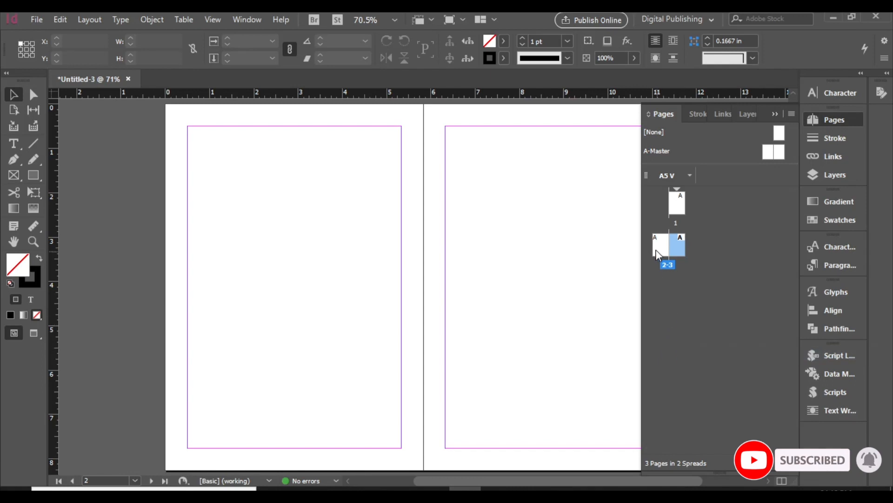
pyautogui.moveTo(655, 248); pyautogui.dragTo(717, 206)
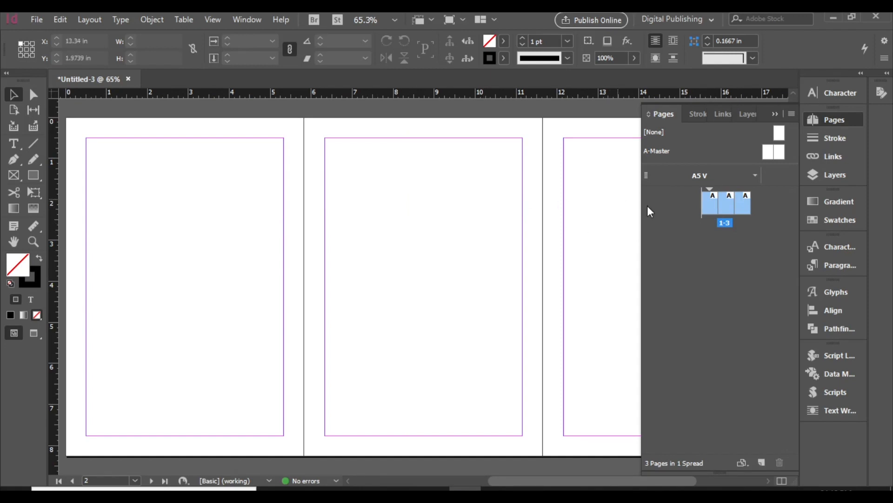
# Step: Resize the middle page of the spread with the Page tool, setting its width to 500*0.090mm to form the spine
pyautogui.doubleClick(724, 203)
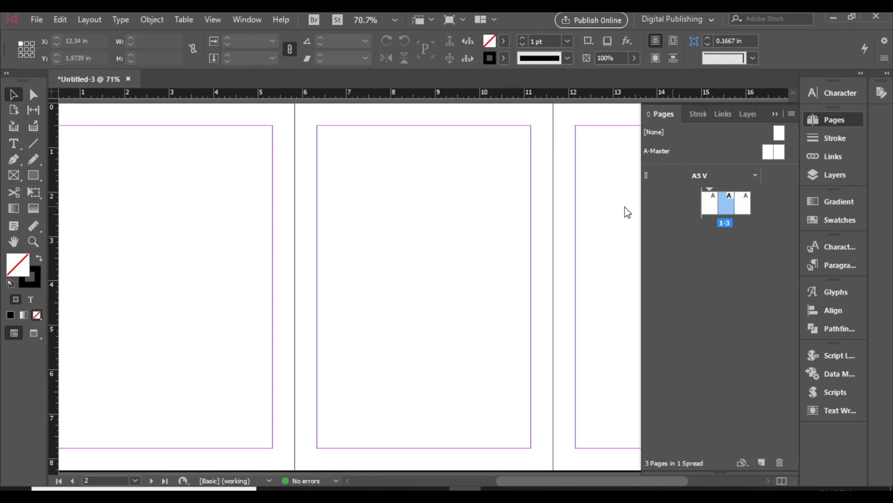
pyautogui.click(14, 111)
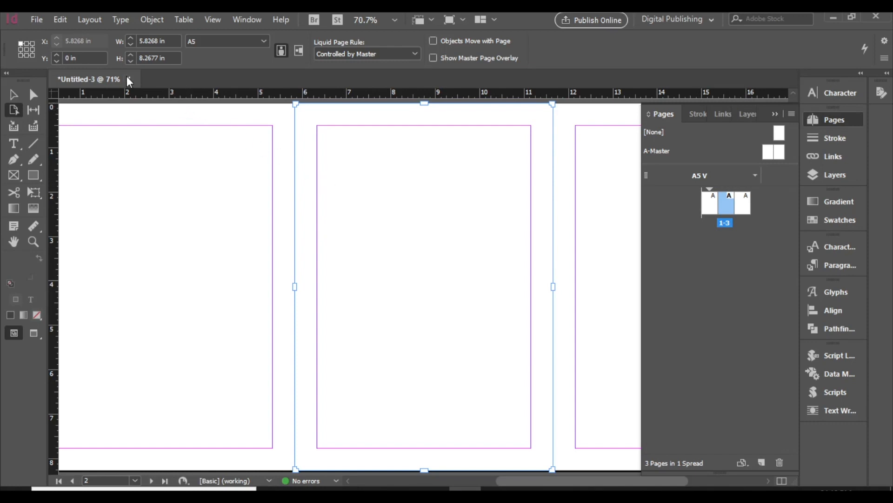
pyautogui.click(158, 40)
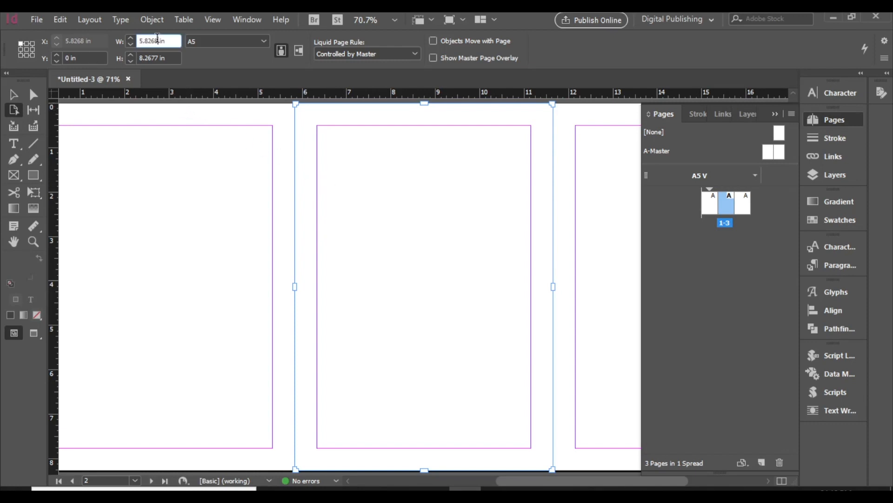
pyautogui.moveTo(171, 40); pyautogui.dragTo(132, 49)
pyautogui.write('3')
pyautogui.press('BackSpace')
pyautogui.write('500*0.090mm')
pyautogui.moveTo(180, 40); pyautogui.dragTo(131, 42)
pyautogui.click(164, 37)
pyautogui.press('Return')
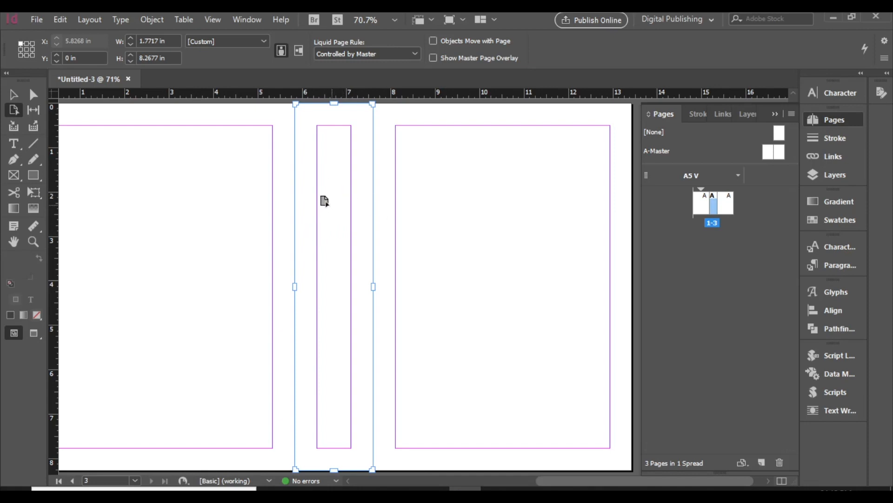
pyautogui.click(13, 94)
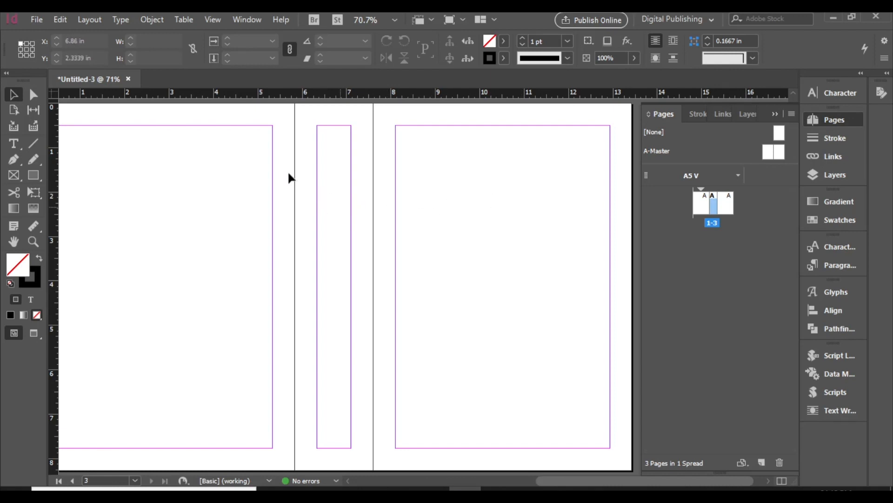
# Step: Reduce the middle page's inside margin to 0 in through Margins and Columns
pyautogui.click(83, 21)
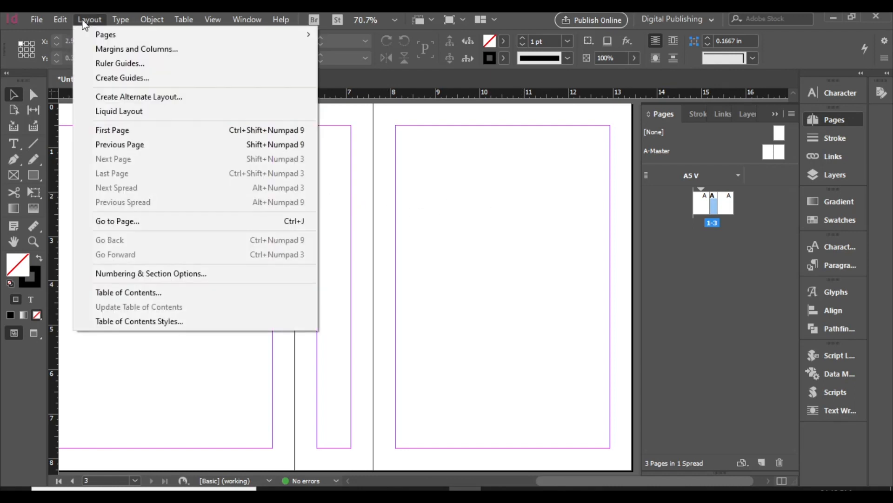
pyautogui.click(100, 47)
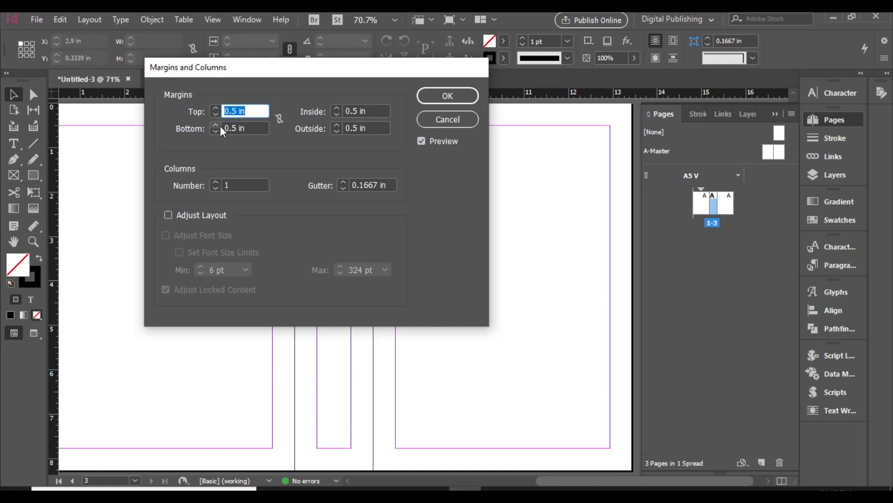
pyautogui.click(337, 114)
pyautogui.click(337, 114)
pyautogui.click(337, 114)
pyautogui.click(337, 114)
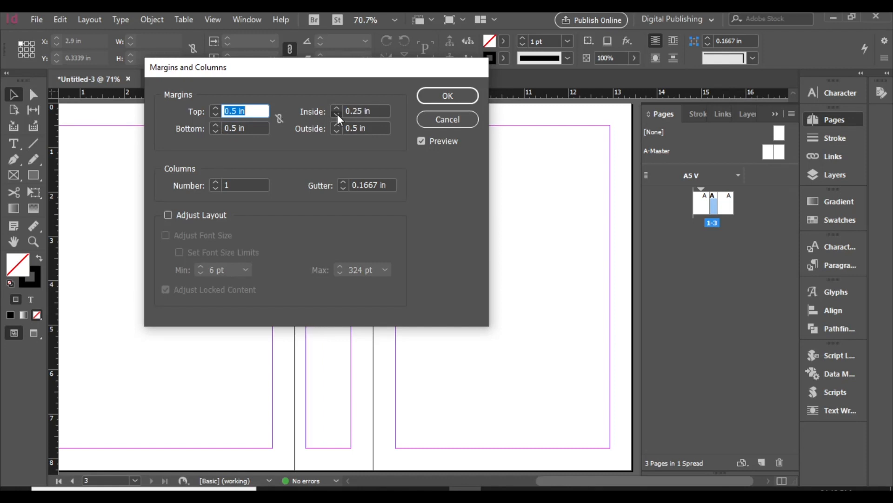
pyautogui.click(337, 114)
pyautogui.click(337, 115)
pyautogui.click(336, 115)
pyautogui.click(337, 115)
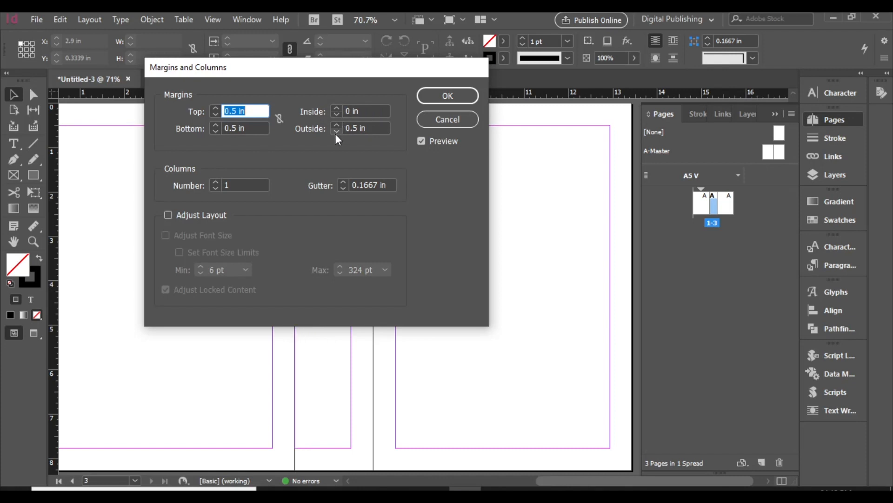
# Step: Reduce the middle page's outside margin to 0 in and apply the margin settings
pyautogui.click(336, 131)
pyautogui.click(336, 131)
pyautogui.click(336, 131)
pyautogui.click(336, 132)
pyautogui.click(336, 131)
pyautogui.click(336, 131)
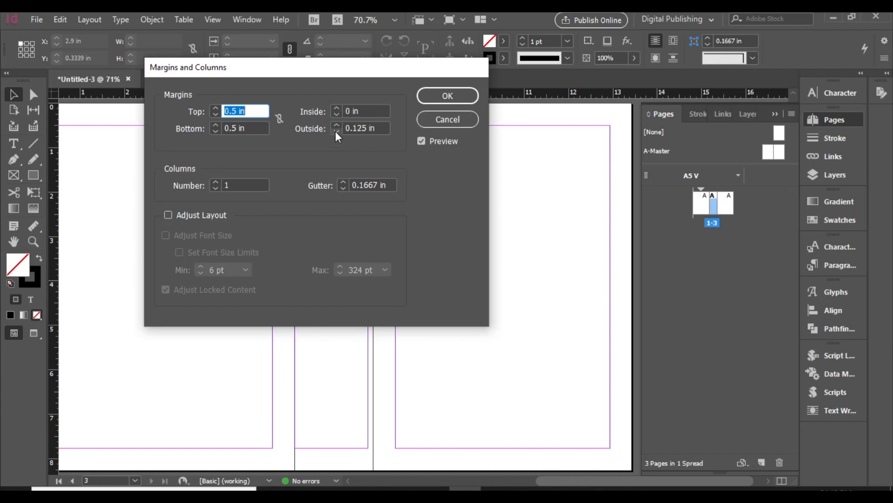
pyautogui.click(336, 131)
pyautogui.click(335, 131)
pyautogui.click(426, 98)
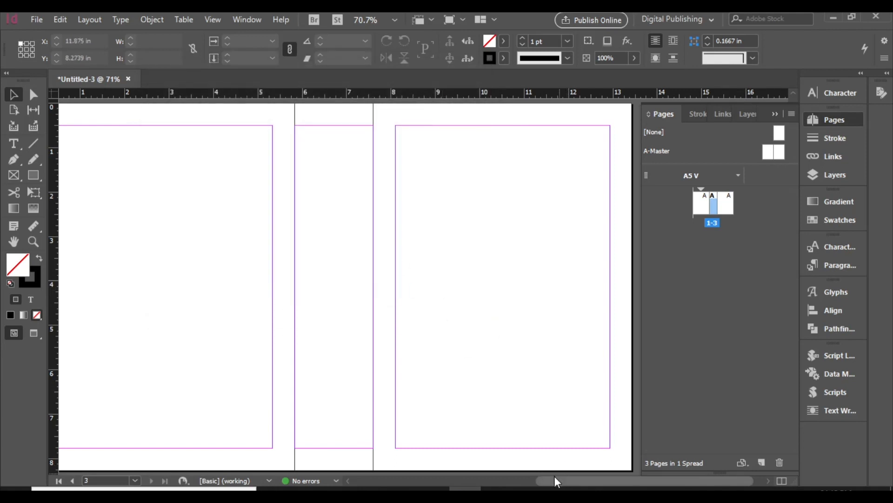
# Step: Draw a text frame about 2.9 × 3.47 in on the third page and set its font to Jomolhari-ID
pyautogui.moveTo(551, 480); pyautogui.dragTo(524, 477)
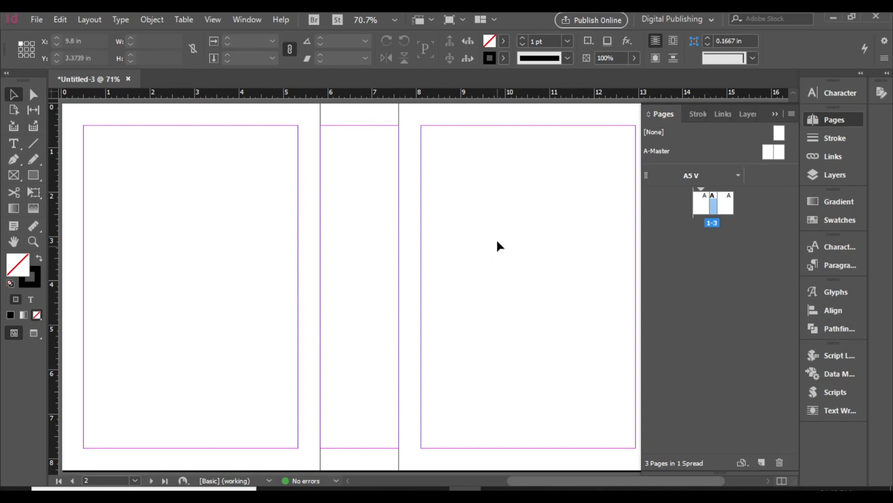
pyautogui.click(13, 146)
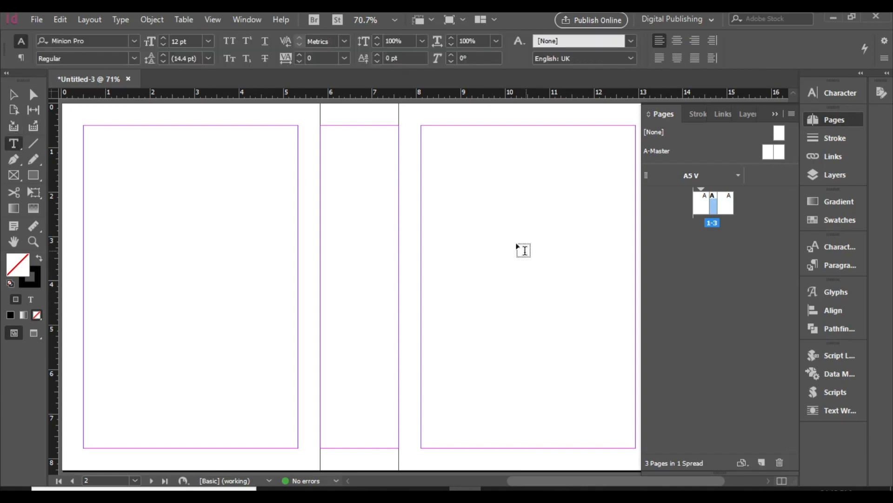
pyautogui.moveTo(463, 176); pyautogui.dragTo(591, 331)
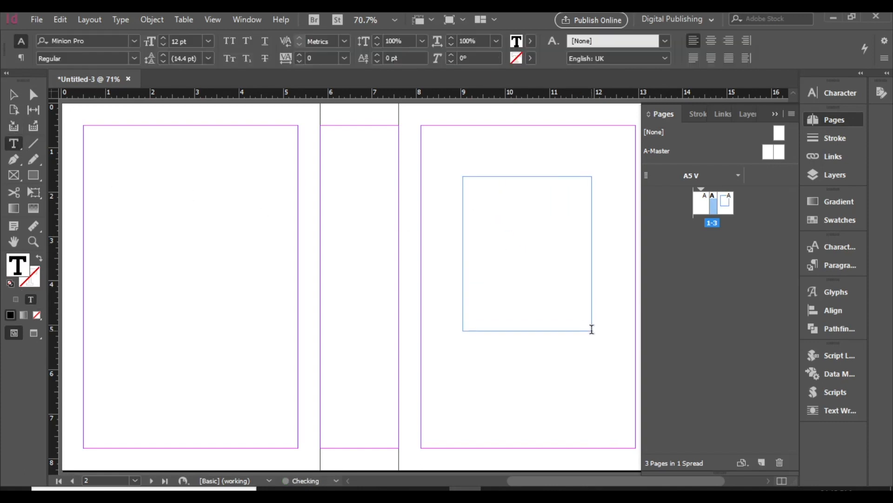
pyautogui.click(134, 40)
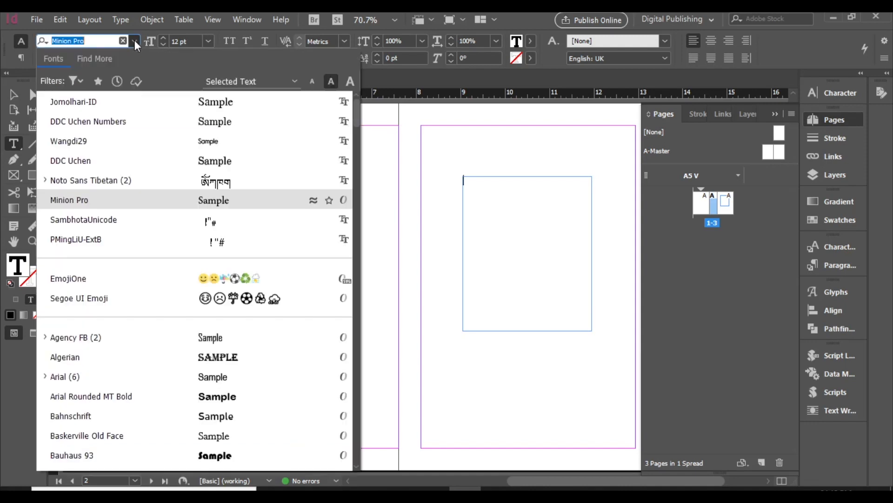
pyautogui.click(125, 101)
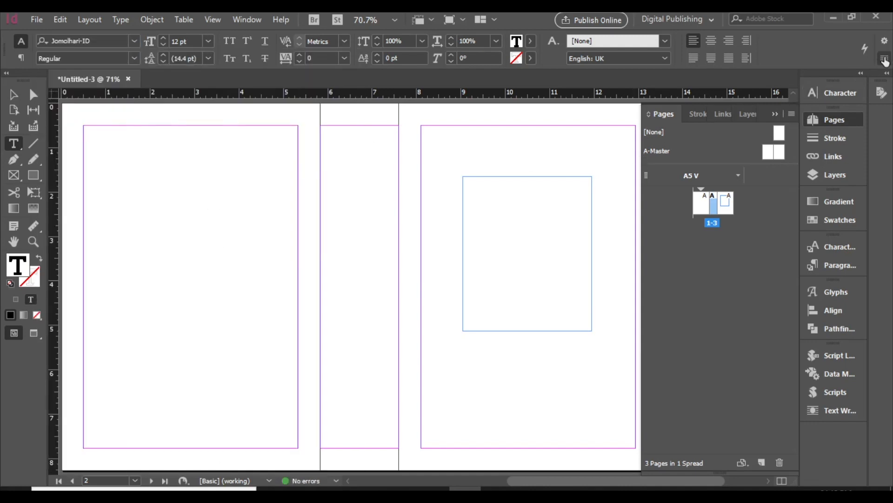
pyautogui.click(885, 58)
pyautogui.click(718, 145)
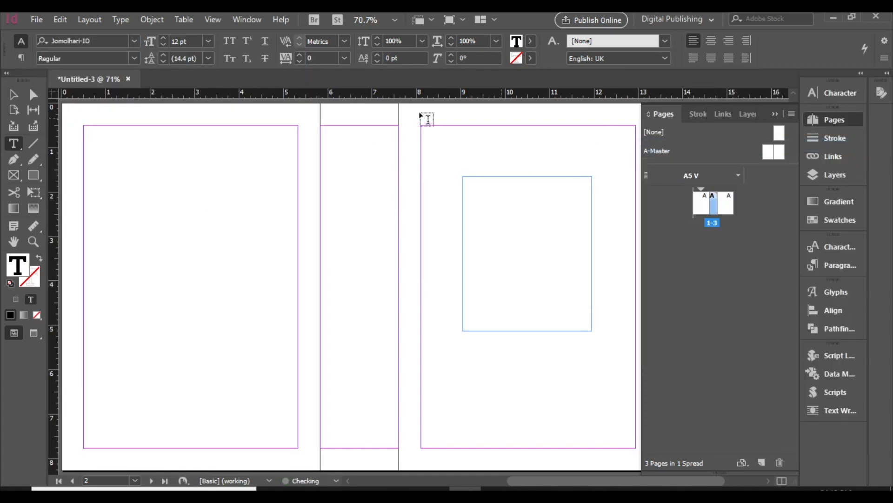
# Step: Increase the font size for the third page's text frame to 37 pt
pyautogui.click(163, 39)
pyautogui.click(163, 40)
pyautogui.click(162, 40)
pyautogui.click(162, 40)
pyautogui.click(161, 39)
pyautogui.click(162, 39)
pyautogui.click(161, 39)
pyautogui.click(162, 39)
pyautogui.click(162, 38)
pyautogui.click(161, 38)
pyautogui.click(161, 39)
pyautogui.click(162, 38)
pyautogui.click(162, 39)
pyautogui.click(161, 38)
pyautogui.click(161, 39)
pyautogui.click(161, 39)
# Step: Enter the text "གདོང་ཤོག" in the third page's text frame and finish text editing
pyautogui.write('e')
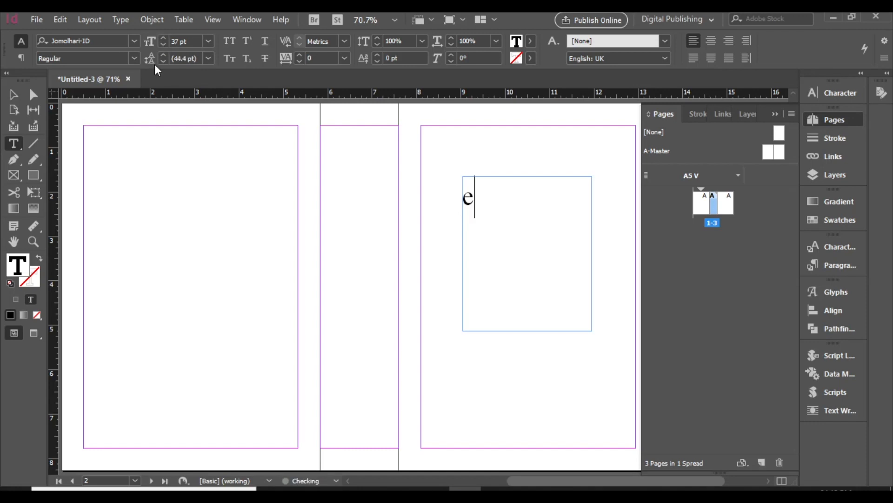
pyautogui.press('BackSpace')
pyautogui.write('གདོང་ཤོག')
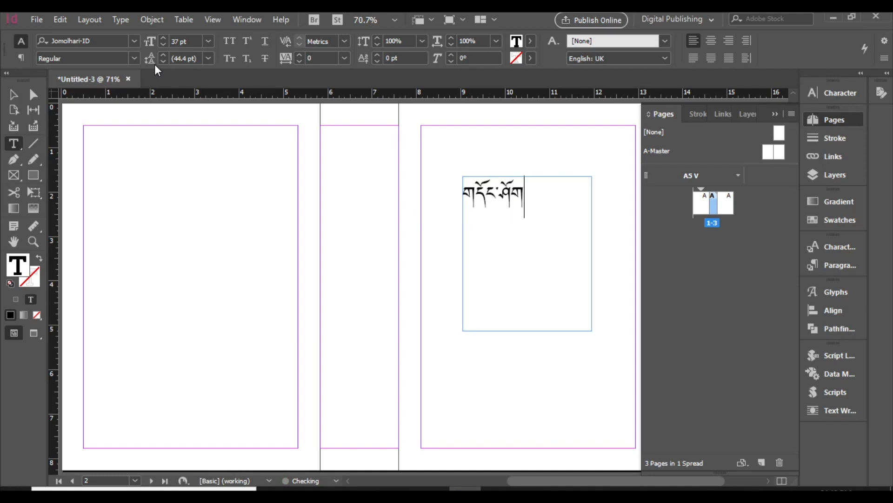
pyautogui.click(16, 94)
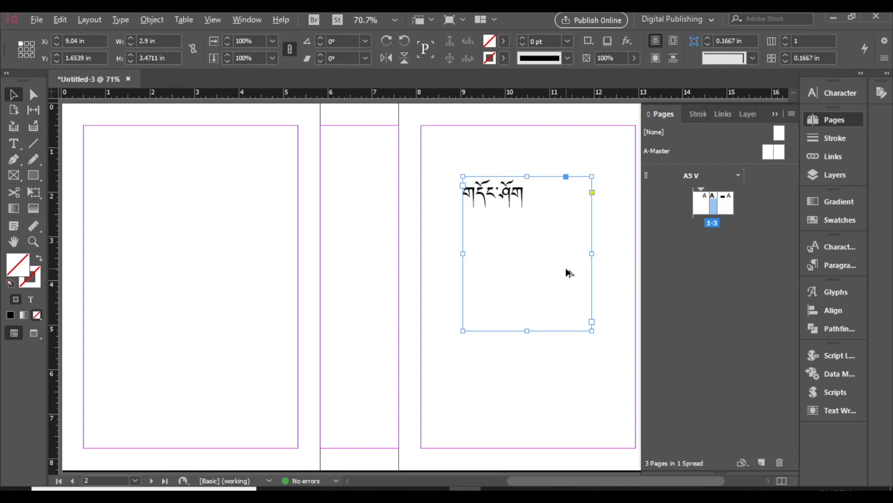
# Step: Duplicate the third page's text frame onto the first page and replace the copy's text with "རྒྱབ་ཤོག"
pyautogui.keyDown('alt'); pyautogui.moveTo(569, 273); pyautogui.dragTo(242, 291); pyautogui.keyUp('alt')
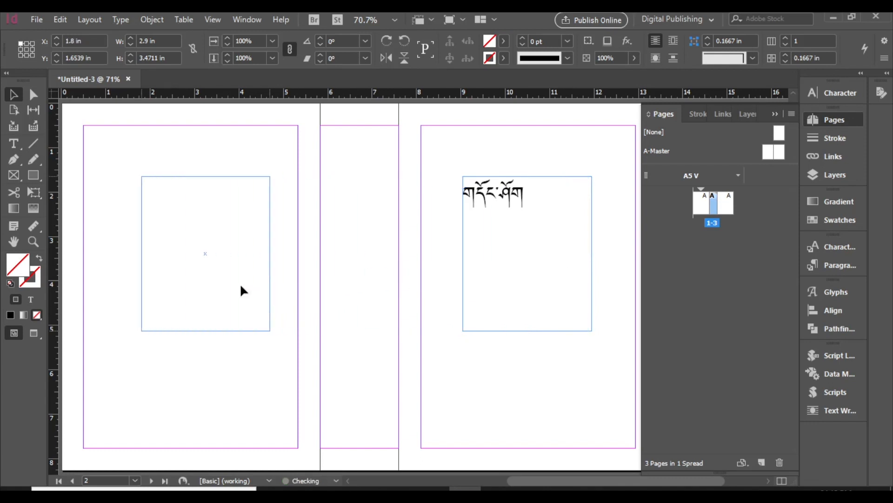
pyautogui.doubleClick(225, 217)
pyautogui.hotkey('ctrl', 'a')
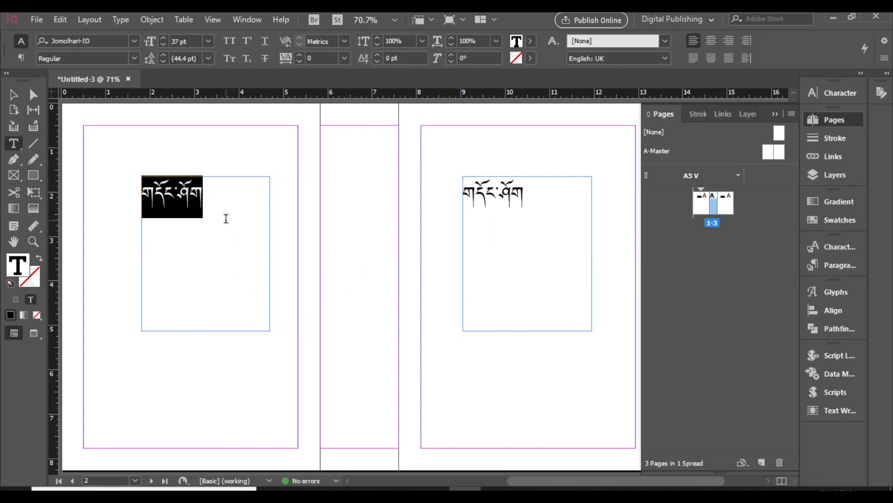
pyautogui.write('རྒྱབ')
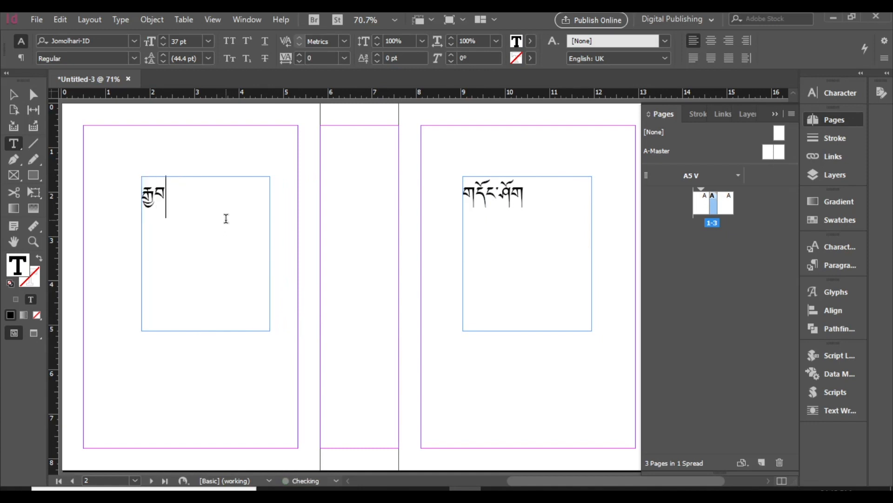
pyautogui.write('་ཤོག')
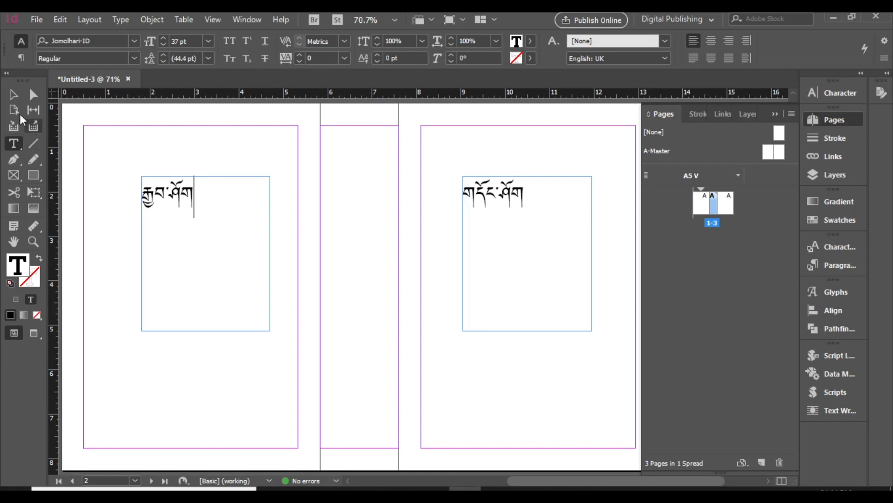
pyautogui.click(14, 95)
pyautogui.click(344, 205)
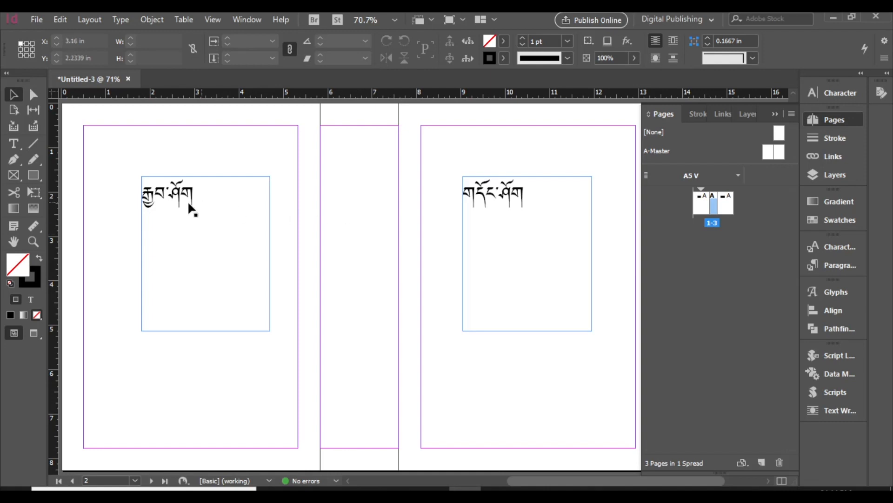
# Step: Resize the third page's text frame to 0.94 in high and about 4.83 in wide, spanning both side margins
pyautogui.click(509, 225)
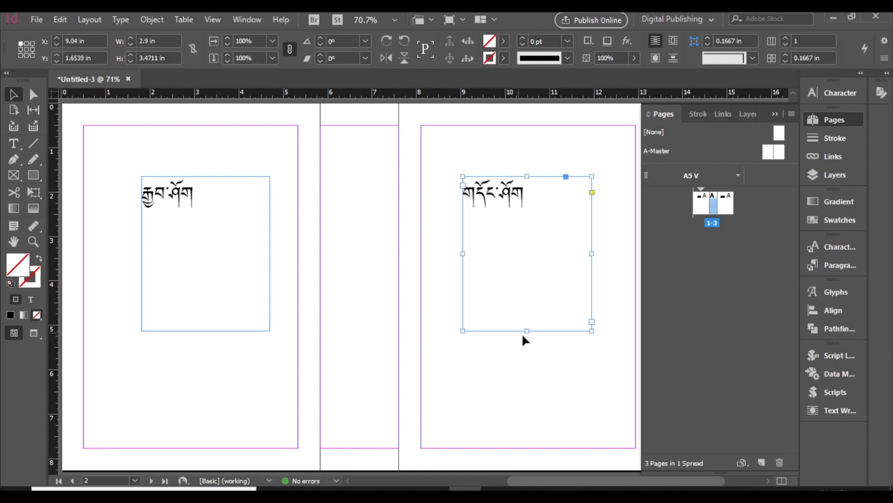
pyautogui.moveTo(527, 331); pyautogui.dragTo(514, 218)
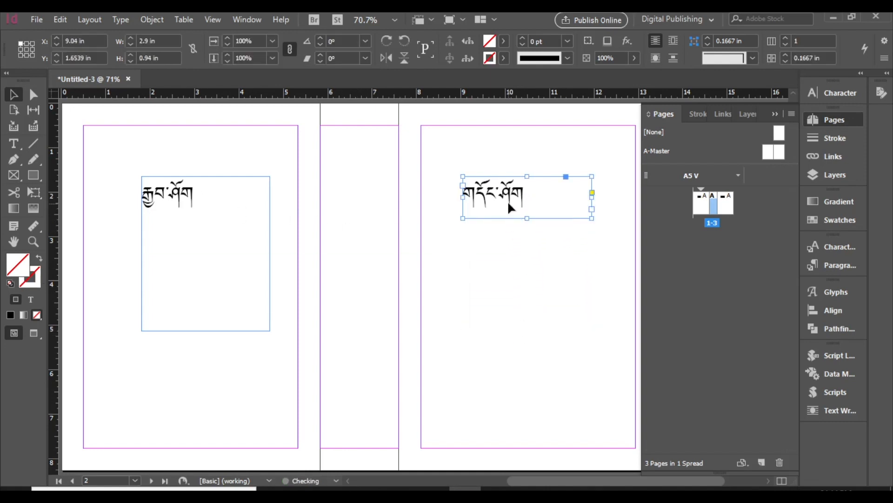
pyautogui.moveTo(593, 195); pyautogui.dragTo(635, 196)
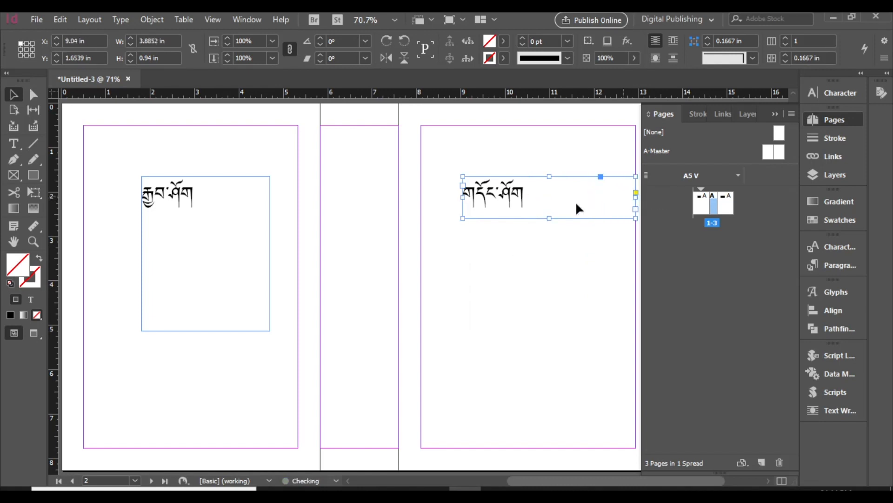
pyautogui.moveTo(463, 197); pyautogui.dragTo(421, 197)
# Step: Replace the third page's text with the title "སྨོན་ལམ་གྱི་རིམ་པ་བཞུགས་སོ།།"
pyautogui.doubleClick(459, 197)
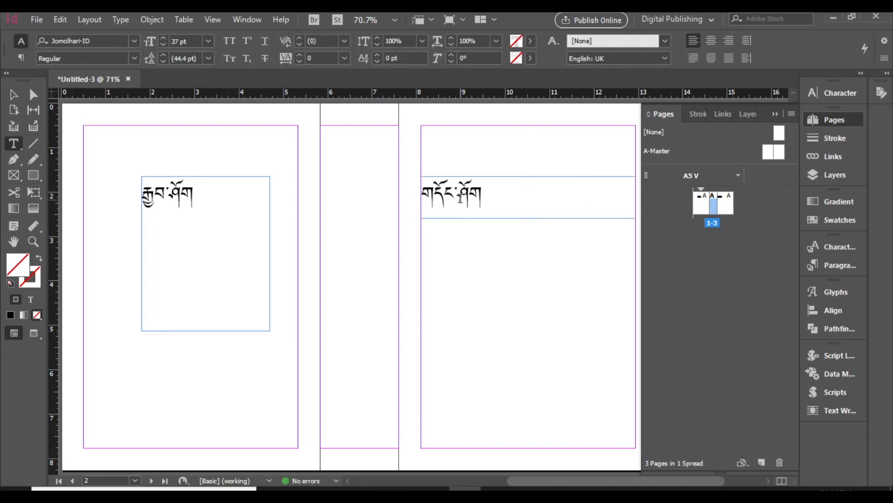
pyautogui.hotkey('ctrl', 'a')
pyautogui.write('སྔོན་ལམ་')
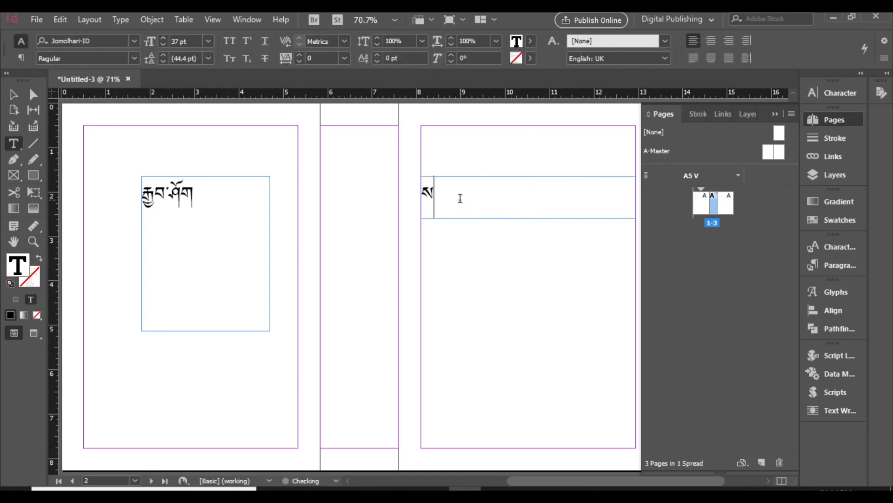
pyautogui.write('གྱི་རིམ་')
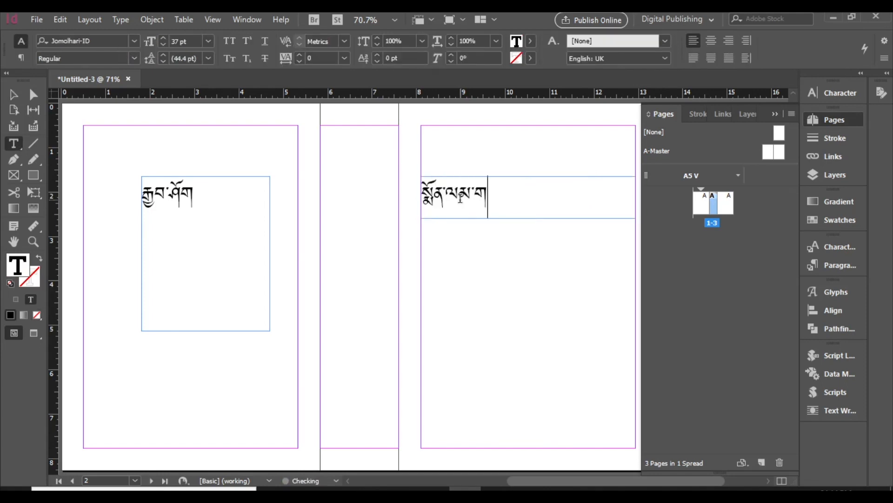
pyautogui.write('པ')
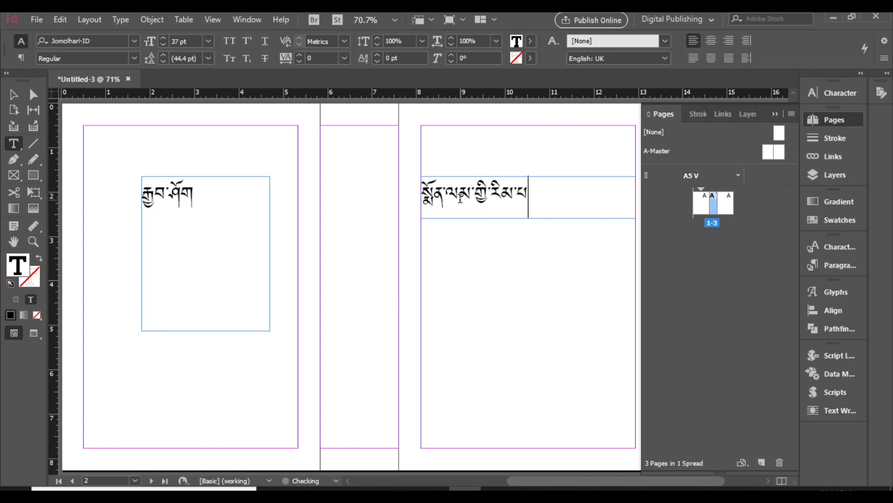
pyautogui.write('་བཞུག')
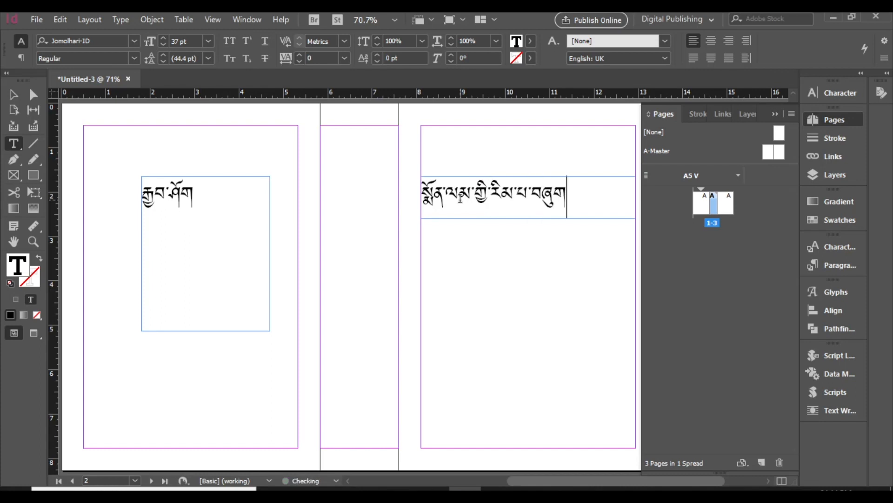
pyautogui.write('ས།')
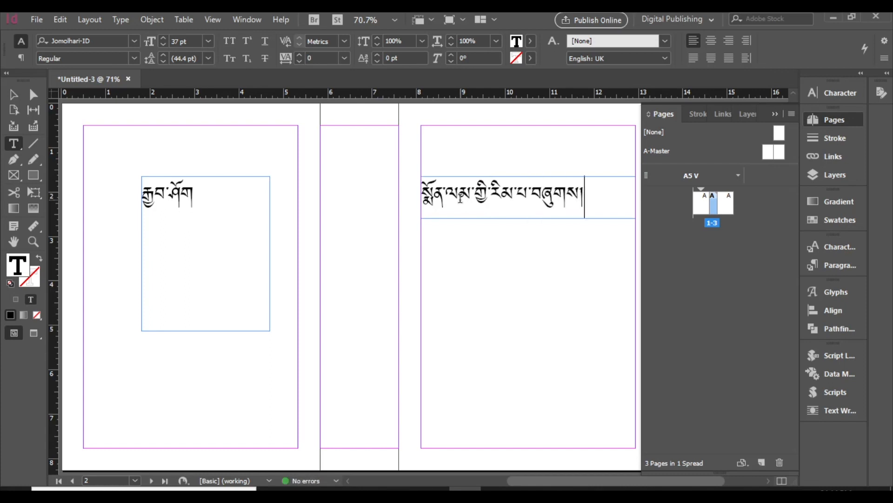
pyautogui.press('BackSpace')
pyautogui.write('་སོཙ')
pyautogui.press('BackSpace')
pyautogui.write('།།')
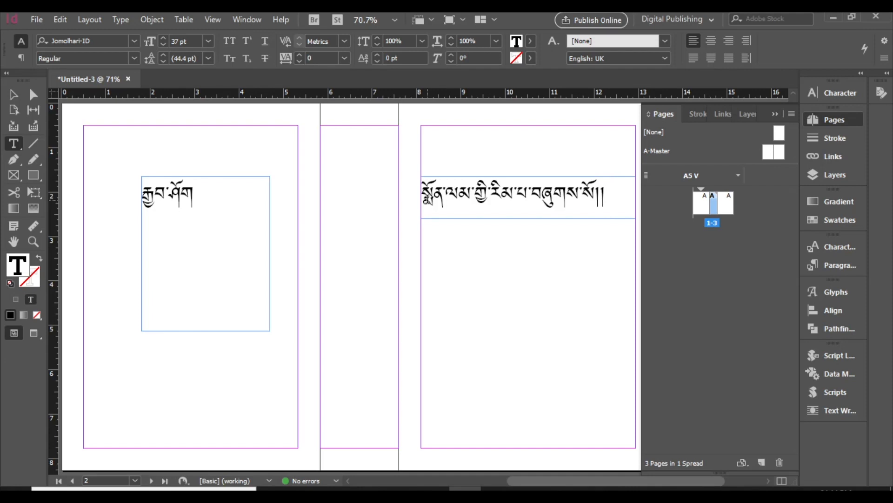
# Step: Insert the opening mark "༄༅། །" at the beginning of the third page's title
pyautogui.click(425, 199)
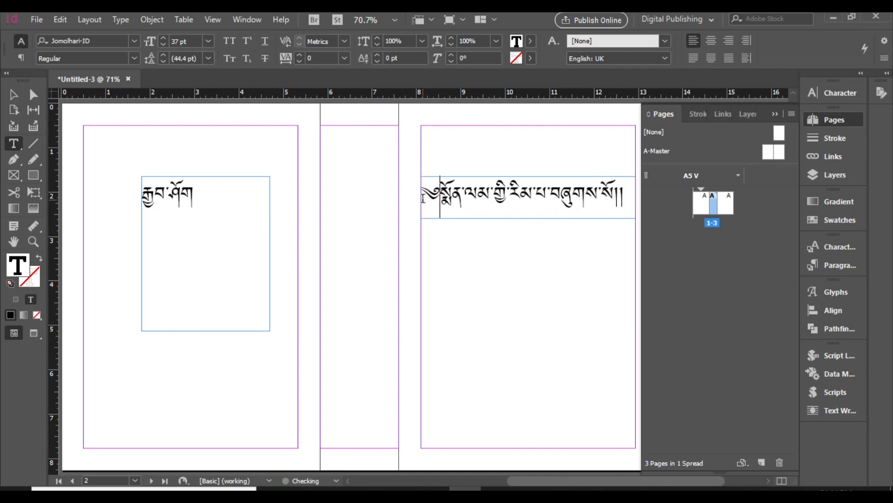
pyautogui.write('༄༅། །')
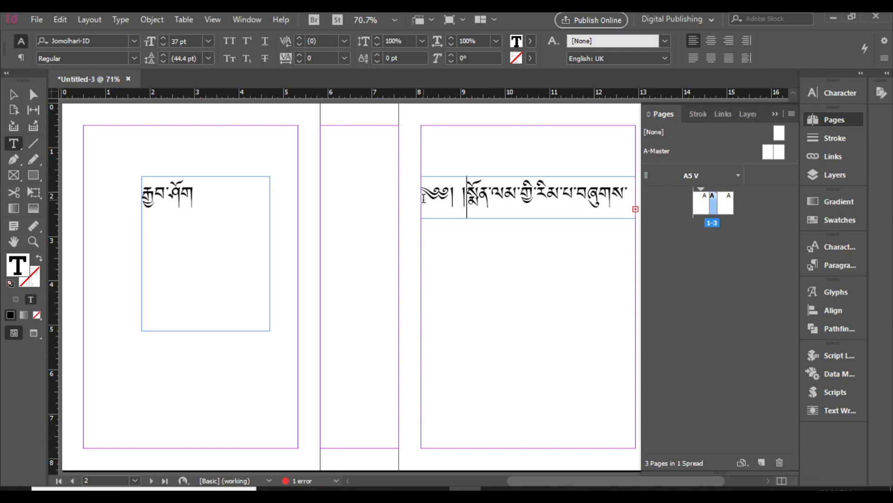
pyautogui.write('ང')
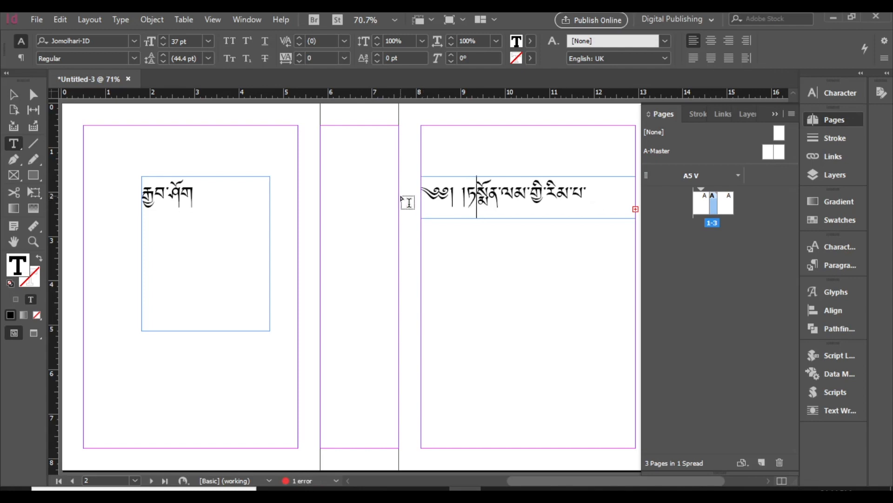
pyautogui.press('BackSpace')
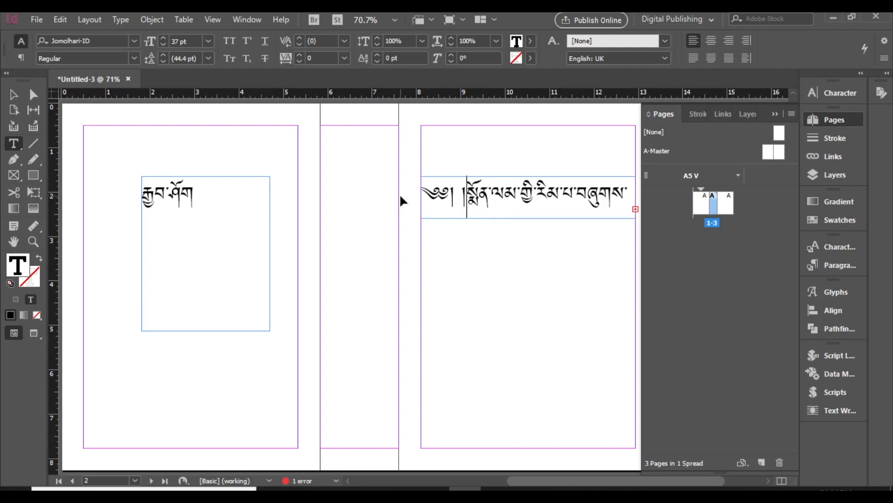
# Step: Reduce the whole front cover title's font size to 34 pt and finish text editing
pyautogui.hotkey('ctrl', 'a')
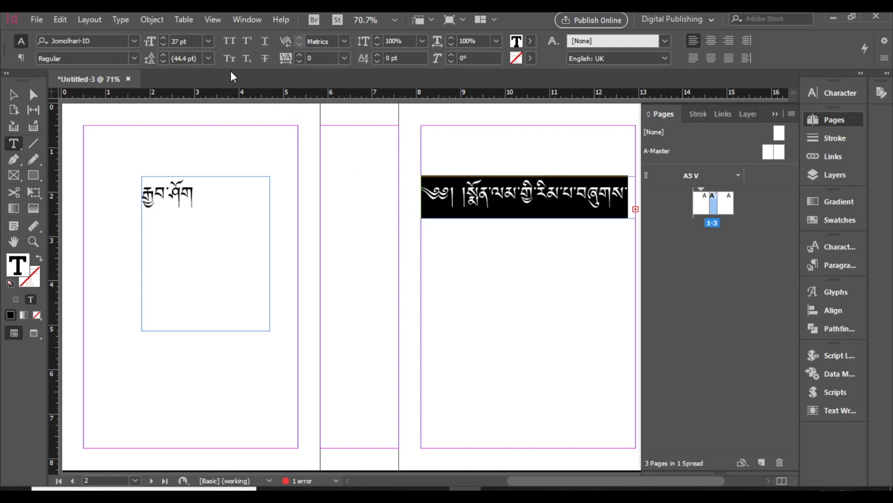
pyautogui.click(164, 44)
pyautogui.click(164, 43)
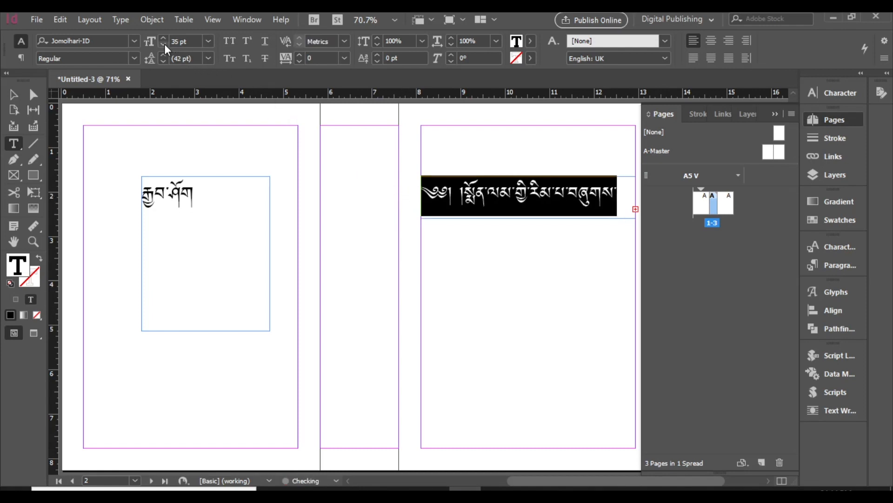
pyautogui.click(164, 44)
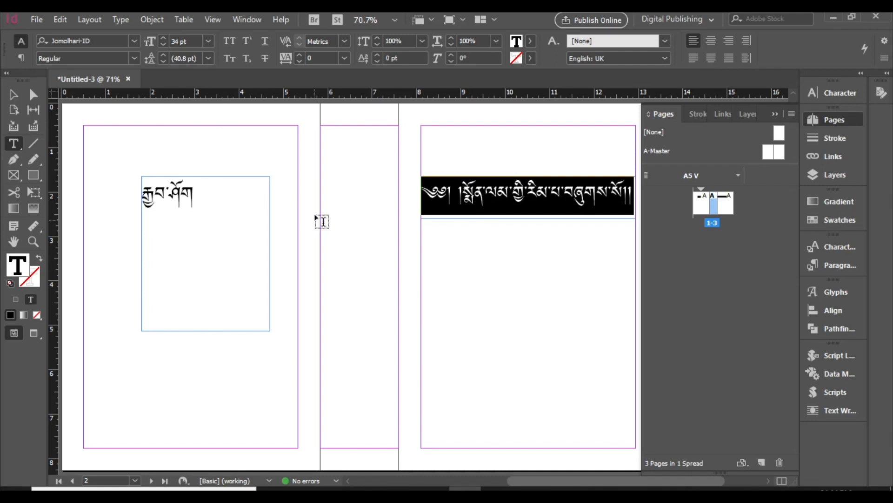
pyautogui.click(14, 98)
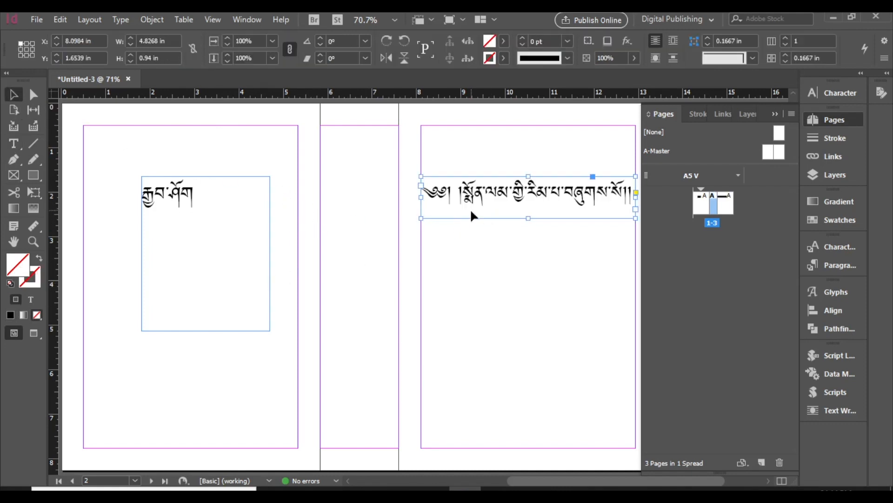
# Step: Duplicate the front cover title frame about 2.2 in straight down and rotate the copy 90° clockwise
pyautogui.moveTo(521, 478); pyautogui.dragTo(540, 486)
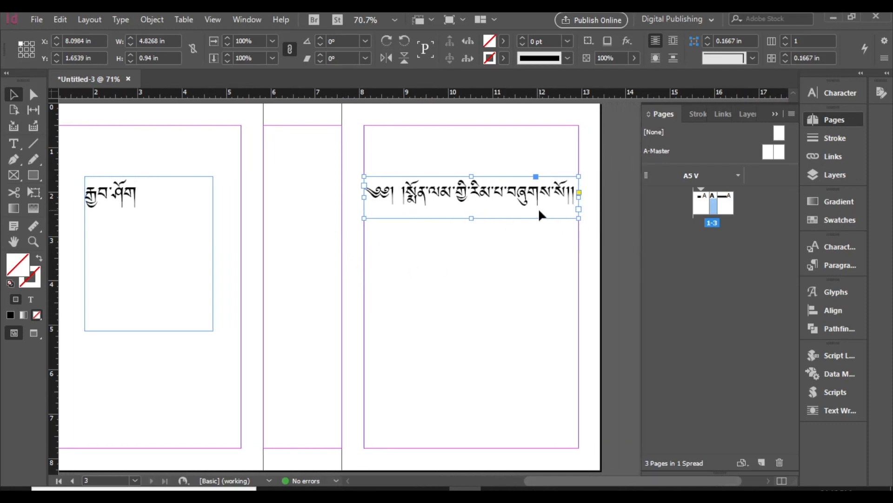
pyautogui.moveTo(539, 211); pyautogui.dragTo(540, 308)
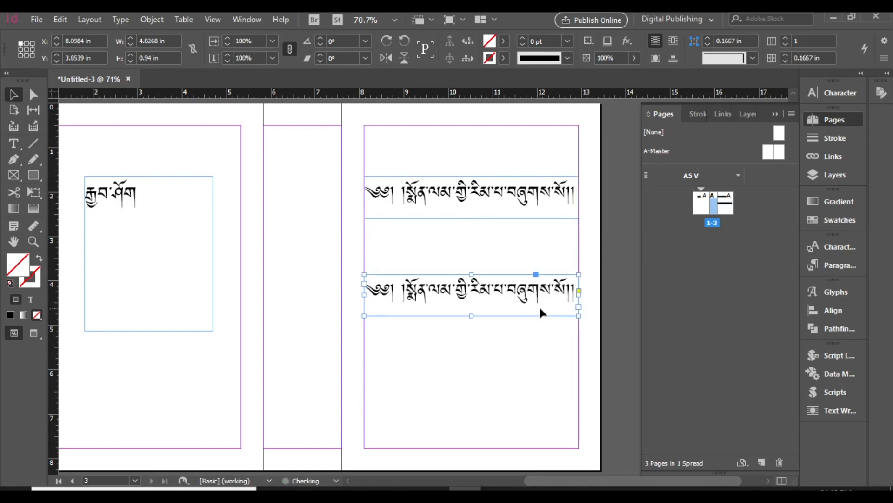
pyautogui.click(388, 43)
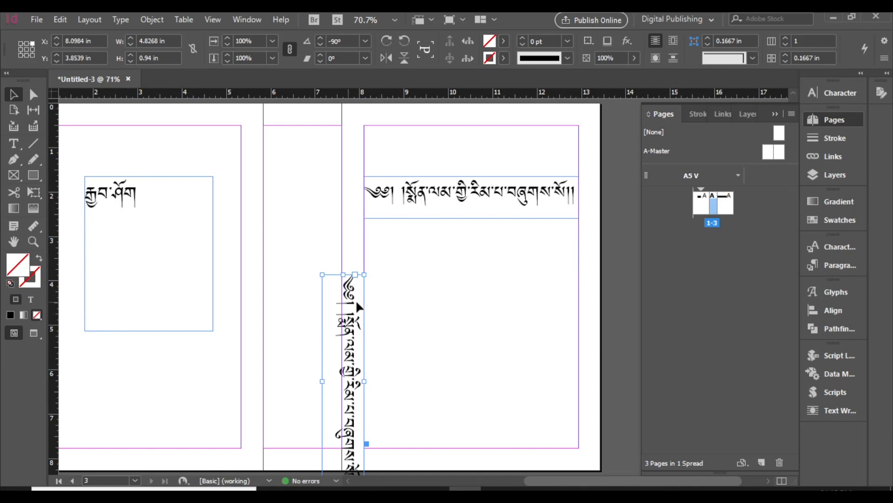
pyautogui.hotkey('ctrl', 'z')
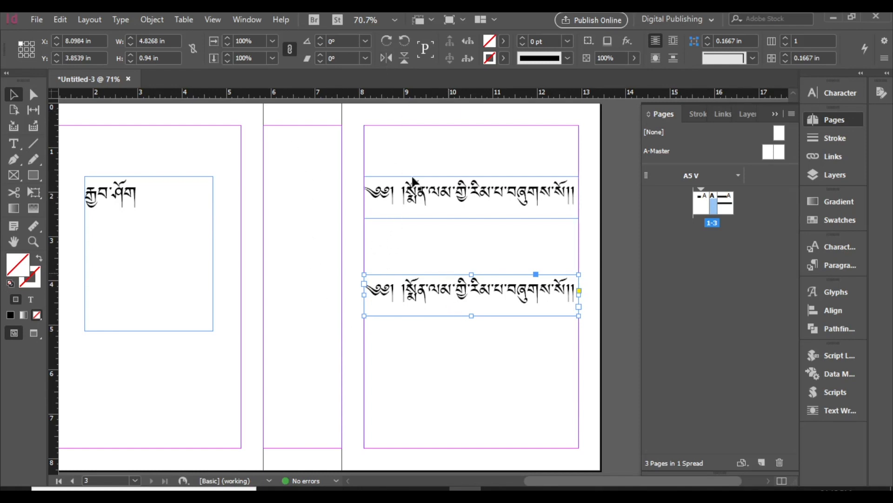
pyautogui.click(387, 43)
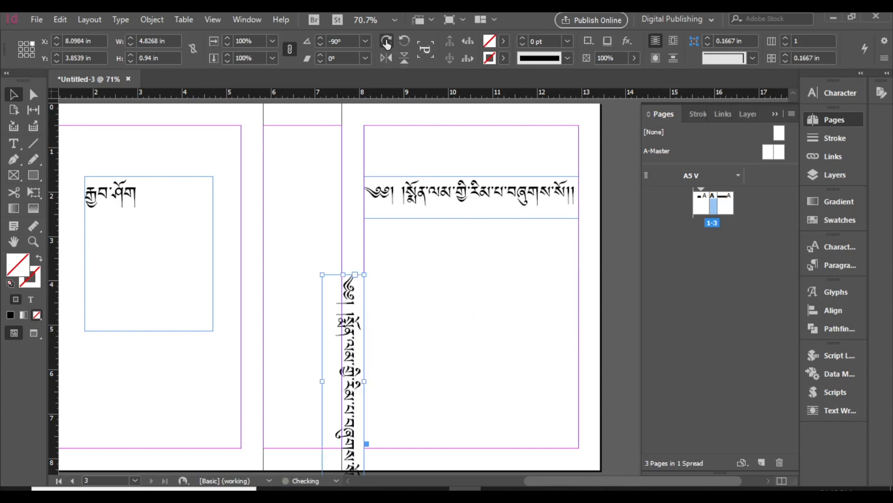
# Step: Move the rotated title copy onto the middle page, centred across the spine's width, at about Y 1.59 in
pyautogui.moveTo(332, 321); pyautogui.dragTo(295, 219)
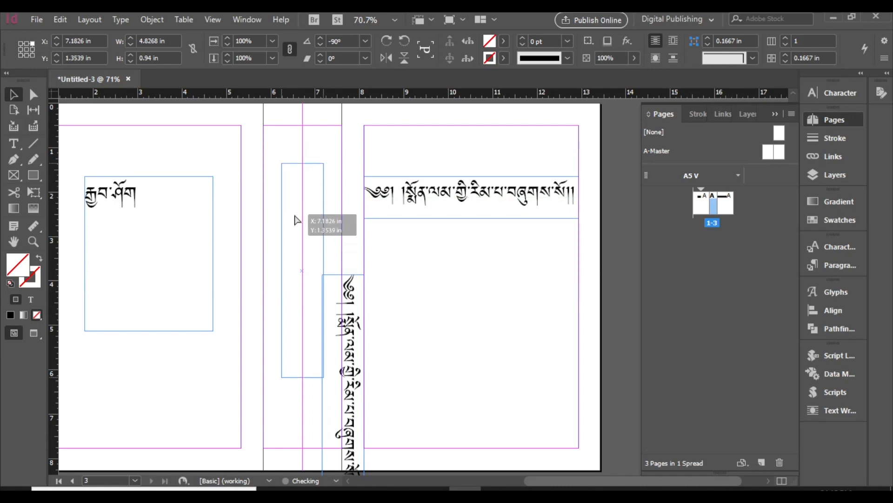
pyautogui.moveTo(295, 220)
pyautogui.mouseDown()
pyautogui.moveTo(295, 251)
pyautogui.moveTo(294, 203)
pyautogui.moveTo(295, 224)
pyautogui.mouseUp()
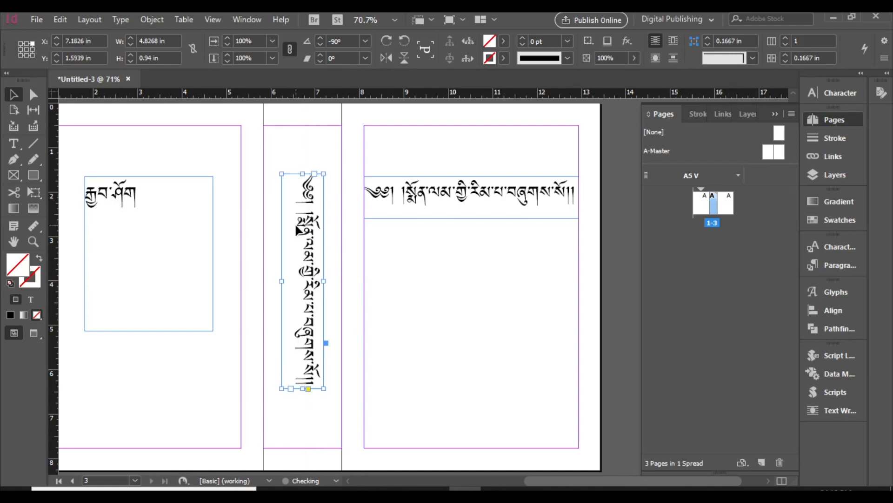
# Step: Delete the text frame on the first page
pyautogui.click(201, 247)
pyautogui.press('Delete')
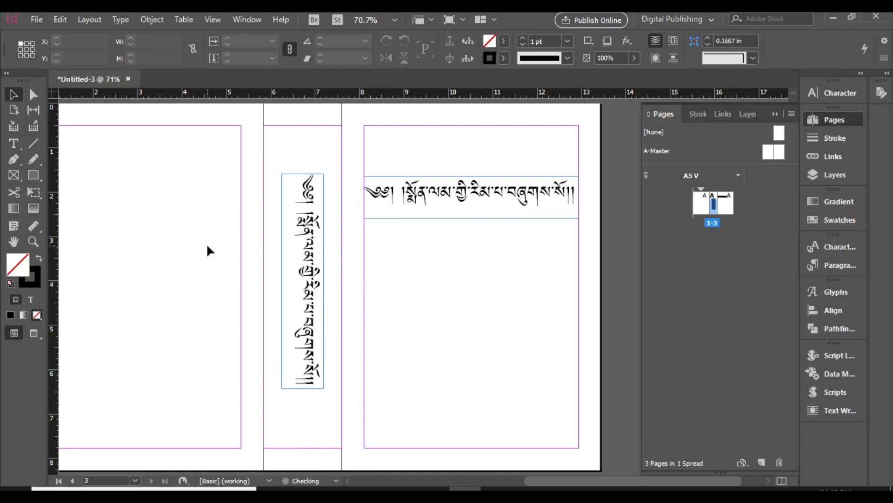
# Step: Shift the spine title down to Y 1.6539 in so its top aligns with the front cover title, then deselect it
pyautogui.click(300, 291)
pyautogui.moveTo(304, 256)
pyautogui.mouseDown()
pyautogui.moveTo(302, 207)
pyautogui.moveTo(304, 280)
pyautogui.moveTo(299, 251)
pyautogui.mouseUp()
pyautogui.click(400, 309)
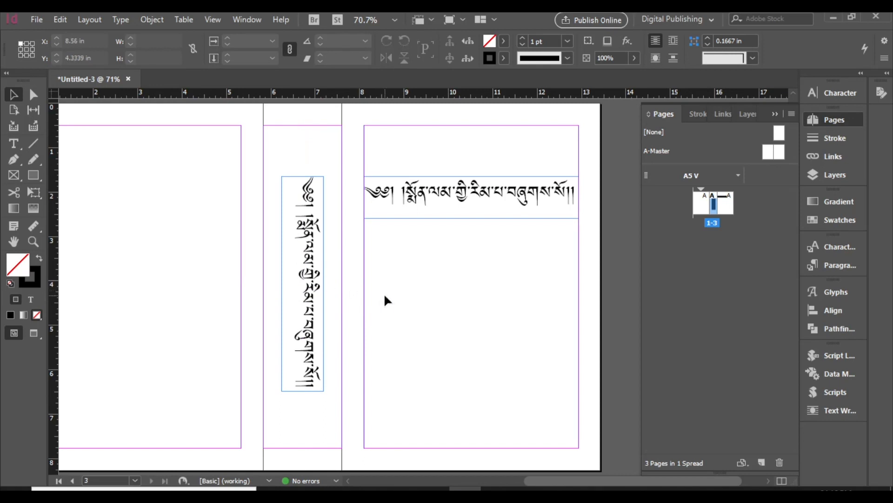
pyautogui.click(318, 289)
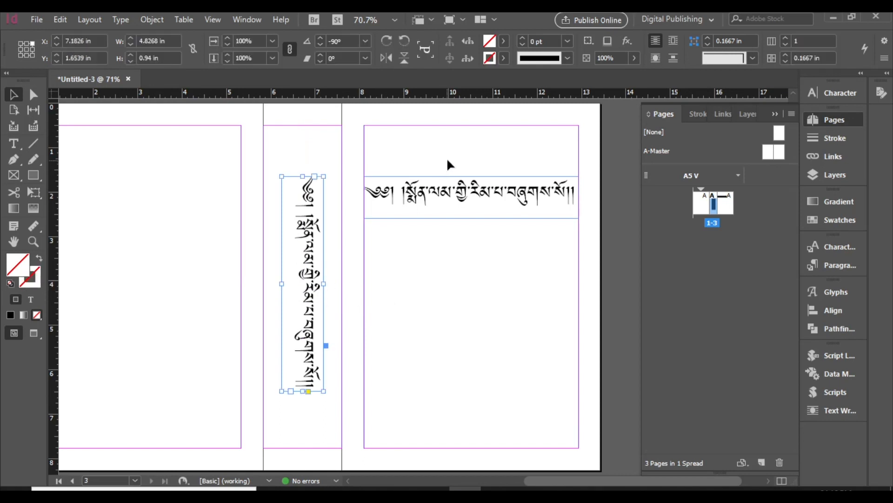
pyautogui.click(465, 291)
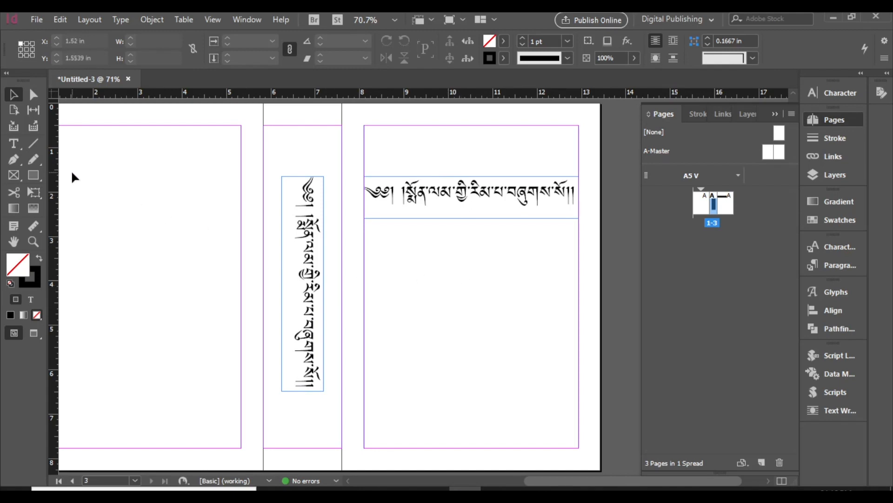
# Step: Place image 7 at about 3.34 × 4 in below the front cover title, position it at X 8.8428 in, Y 2.8539 in, and deselect it
pyautogui.click(36, 19)
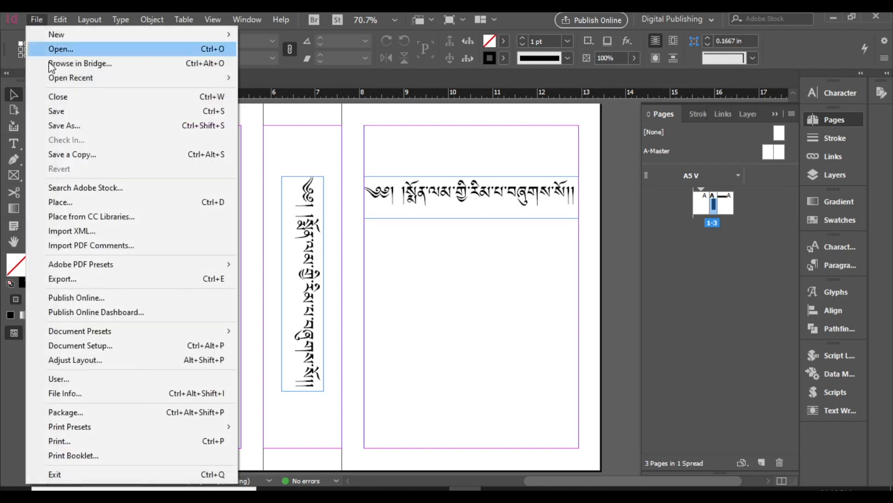
pyautogui.click(84, 208)
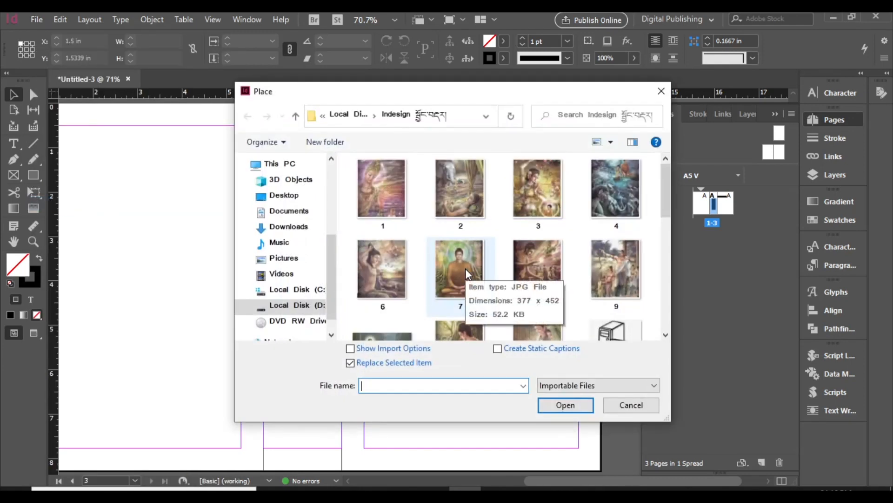
pyautogui.click(465, 269)
pyautogui.click(565, 404)
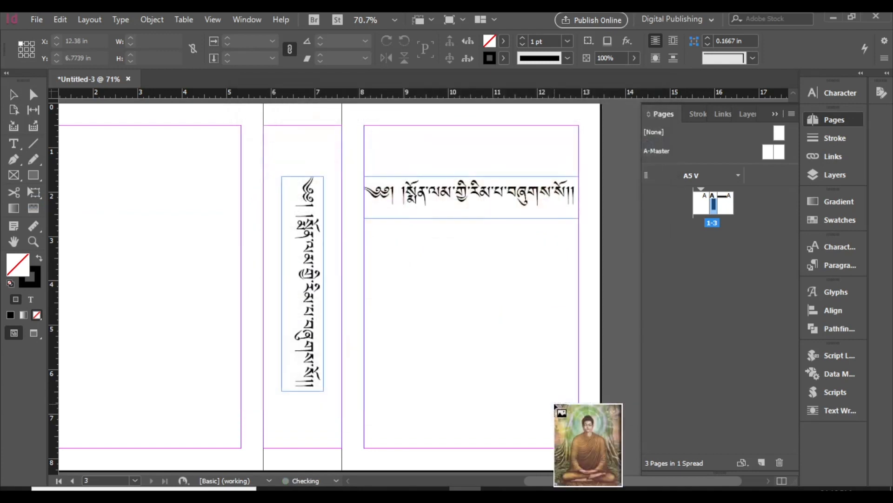
pyautogui.moveTo(391, 228); pyautogui.dragTo(552, 402)
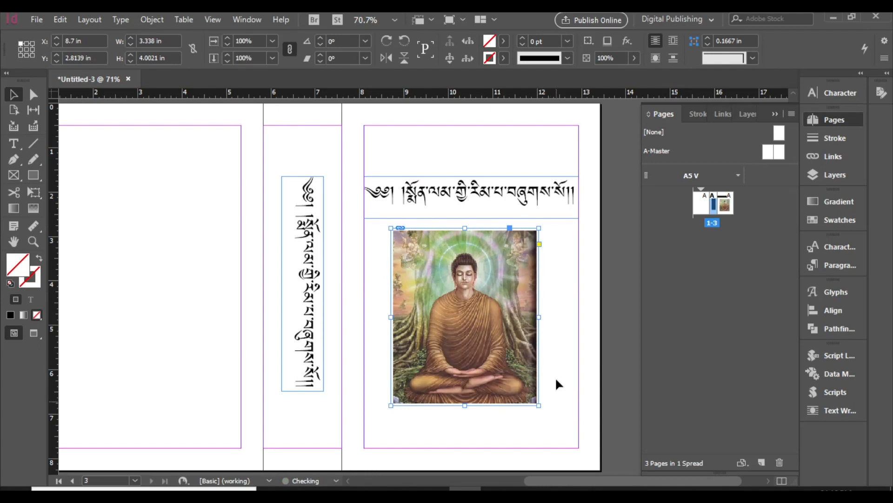
pyautogui.moveTo(427, 313); pyautogui.dragTo(432, 321)
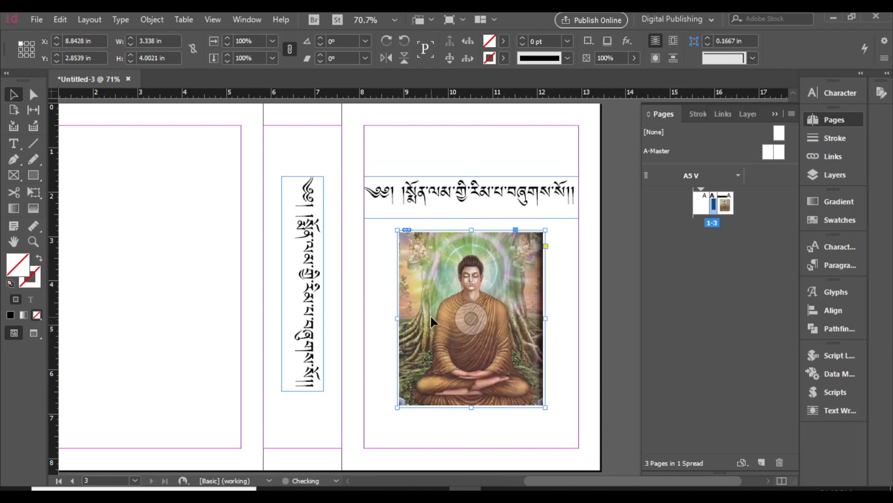
pyautogui.click(568, 331)
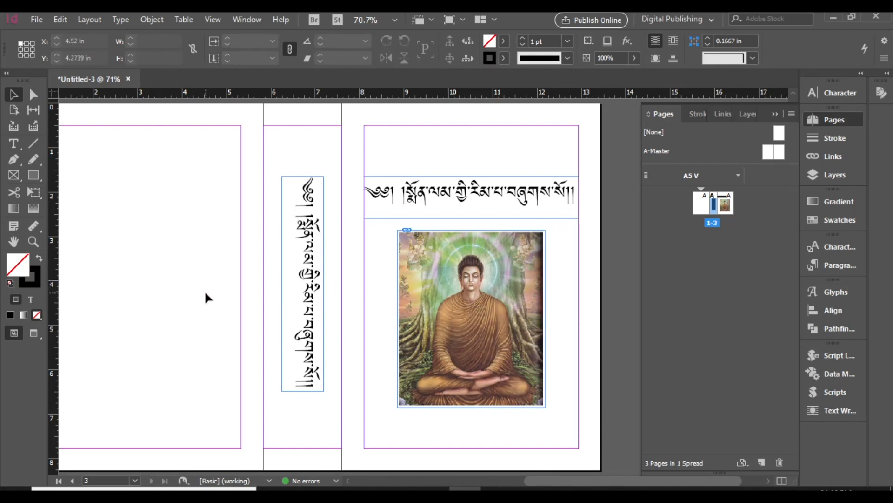
# Step: Narrow the Pages panel so that it no longer covers the front cover page
pyautogui.scroll(2, 205, 292)
pyautogui.scroll(-2, 206, 293)
pyautogui.scroll(1, 205, 293)
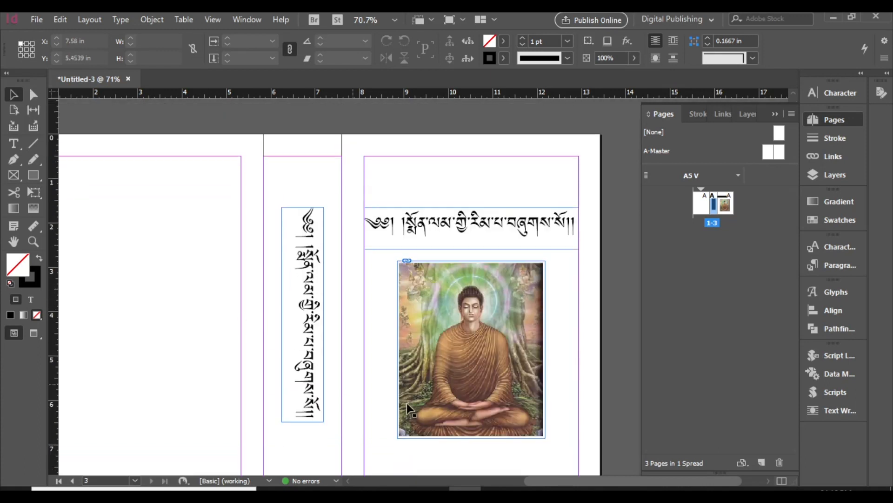
pyautogui.moveTo(557, 481); pyautogui.dragTo(537, 480)
pyautogui.scroll(-2, 484, 414)
pyautogui.scroll(2, 477, 407)
pyautogui.hscroll(2, 562, 480)
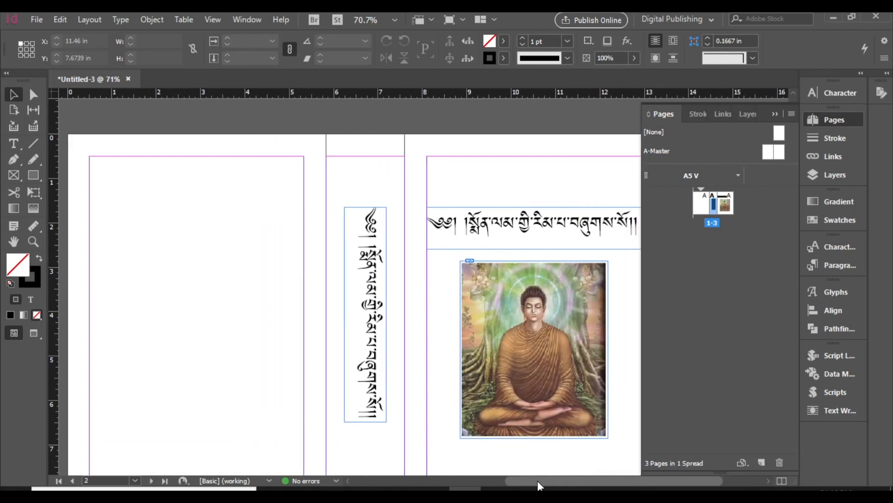
pyautogui.scroll(-1, 541, 391)
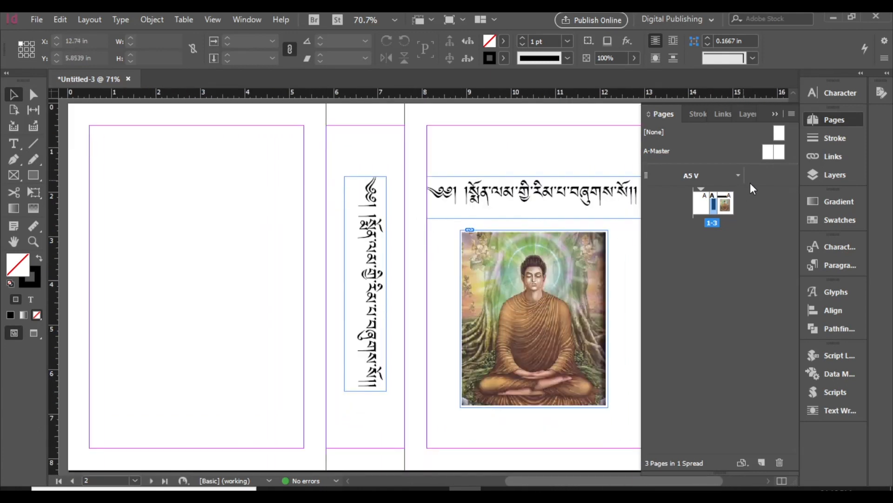
pyautogui.moveTo(642, 224); pyautogui.dragTo(726, 217)
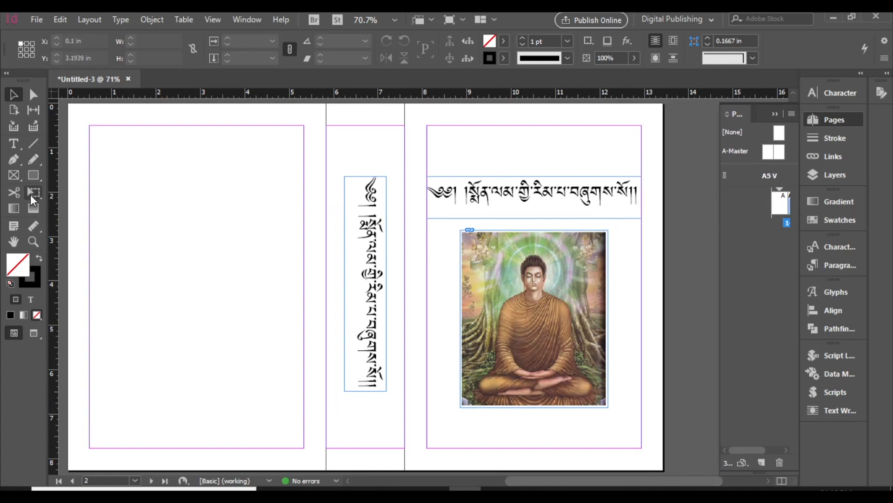
# Step: Draw a 13.4252 × 8.2677 in rectangle over the whole three-page spread from X 0, Y 0 and fill it with C=100 M=0 Y=0 K=0
pyautogui.click(37, 177)
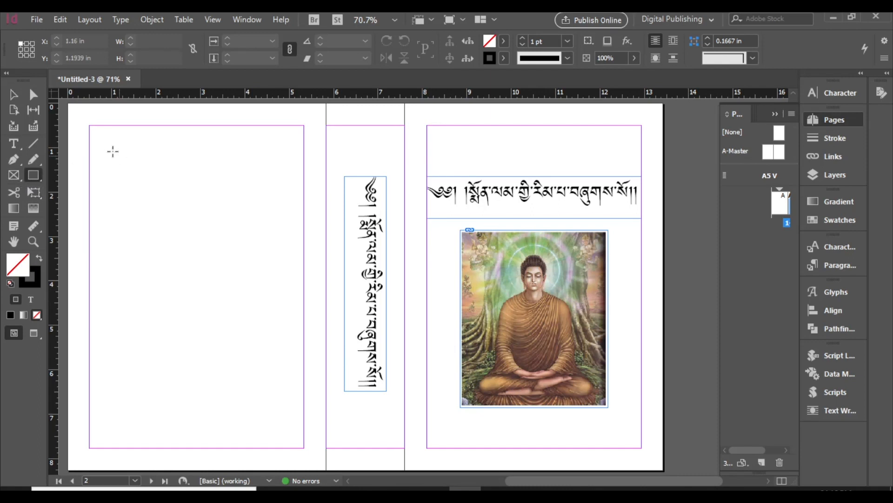
pyautogui.scroll(1, 70, 117)
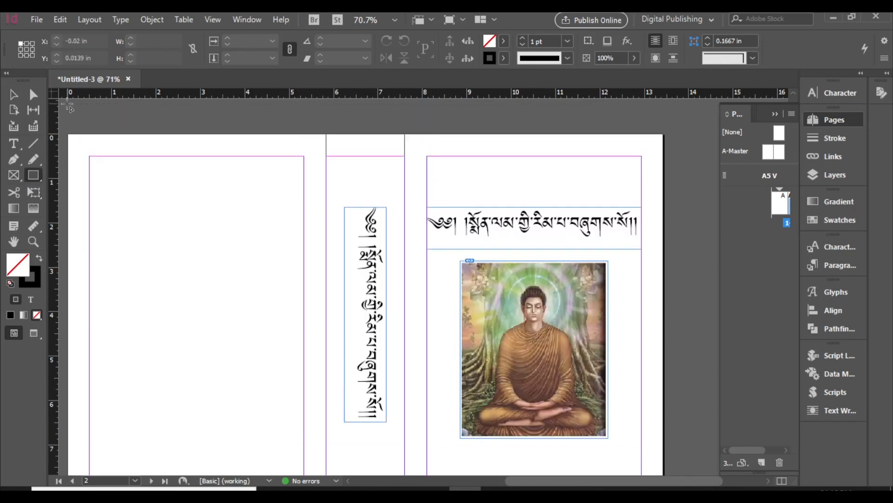
pyautogui.moveTo(68, 134); pyautogui.dragTo(663, 408)
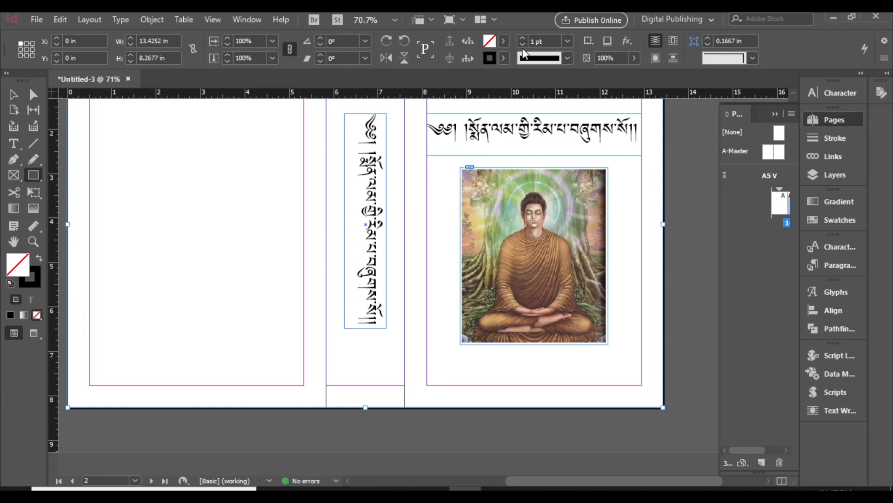
pyautogui.click(504, 42)
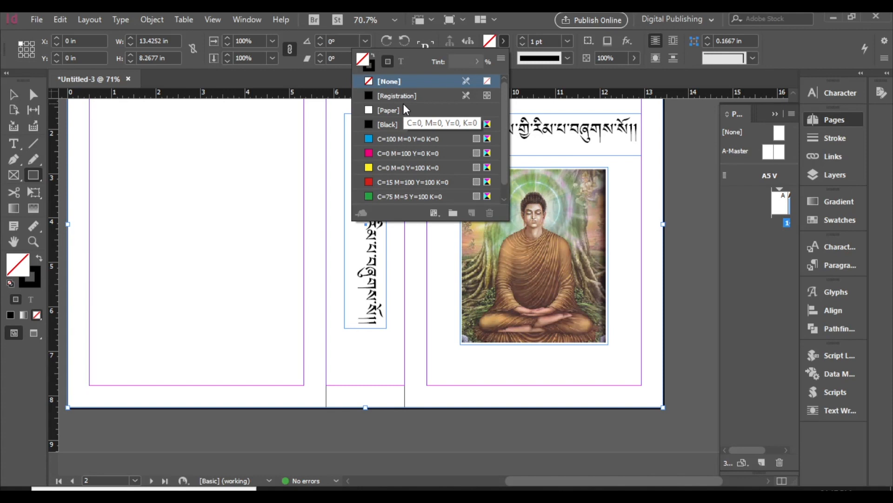
pyautogui.click(378, 139)
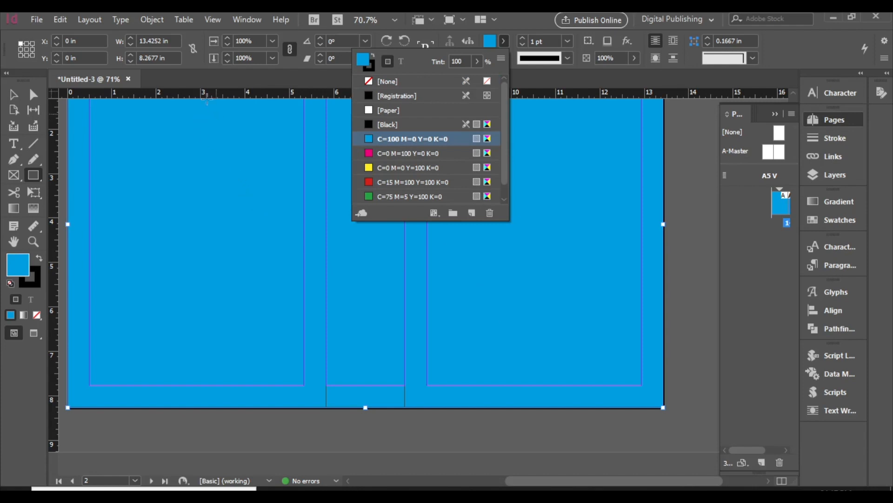
# Step: Send the blue background rectangle to the back behind the titles and picture, then deselect it
pyautogui.click(12, 94)
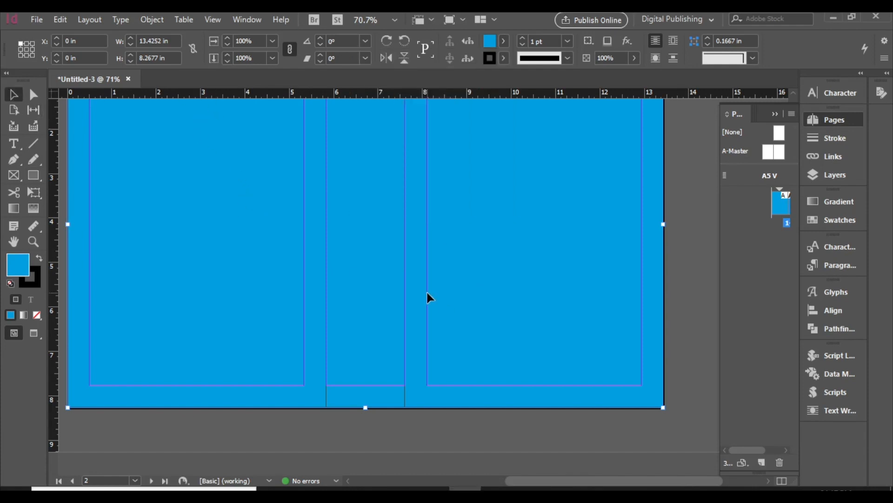
pyautogui.scroll(3, 426, 289)
pyautogui.rightClick(486, 248)
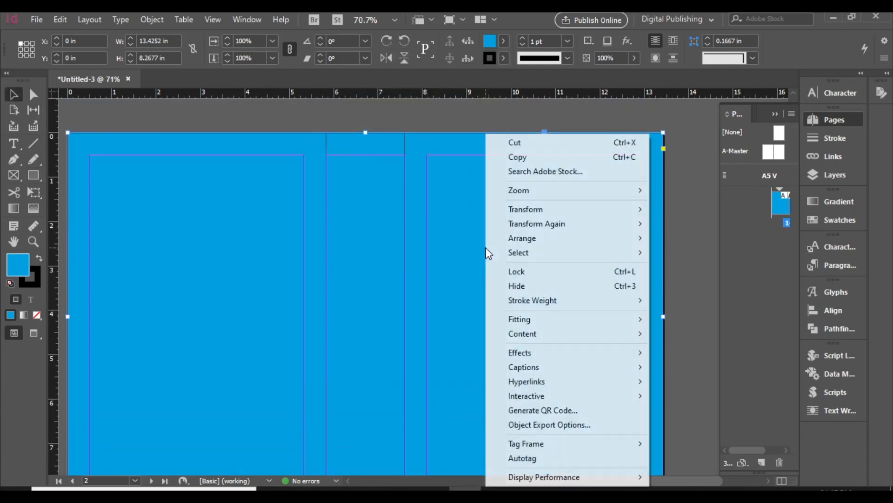
pyautogui.moveTo(522, 240)
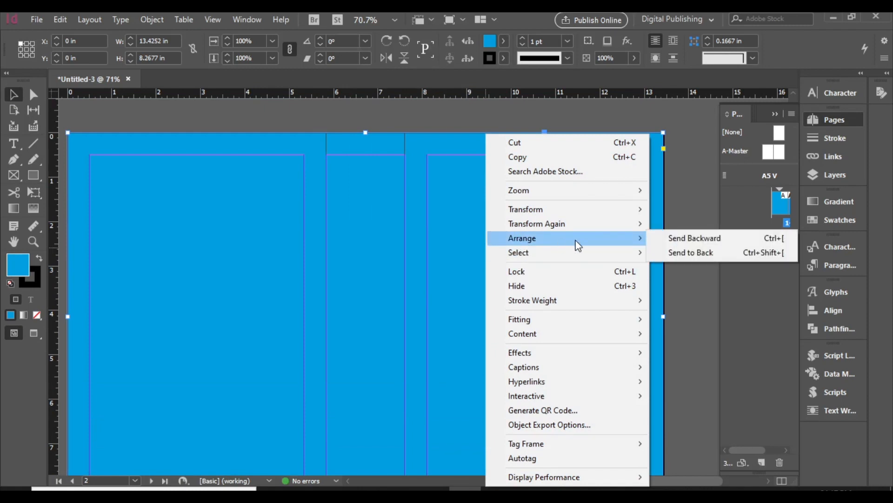
pyautogui.click(679, 252)
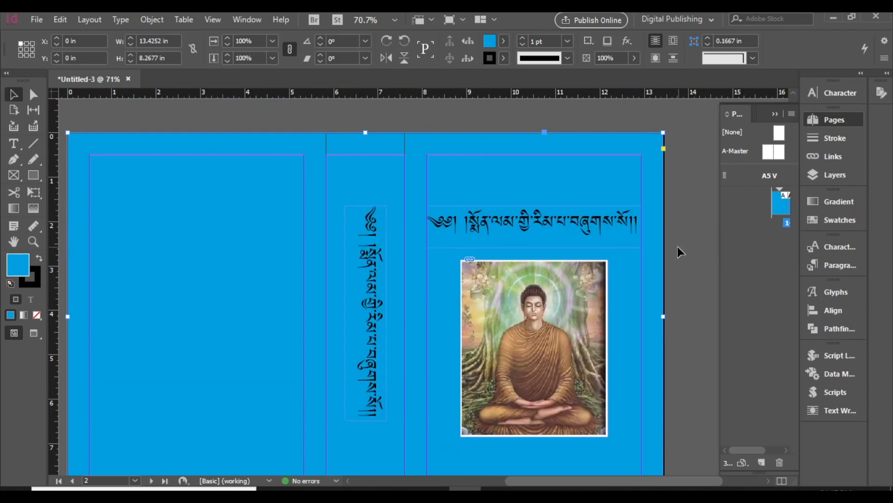
pyautogui.scroll(-3, 677, 249)
pyautogui.scroll(1, 673, 246)
pyautogui.click(679, 234)
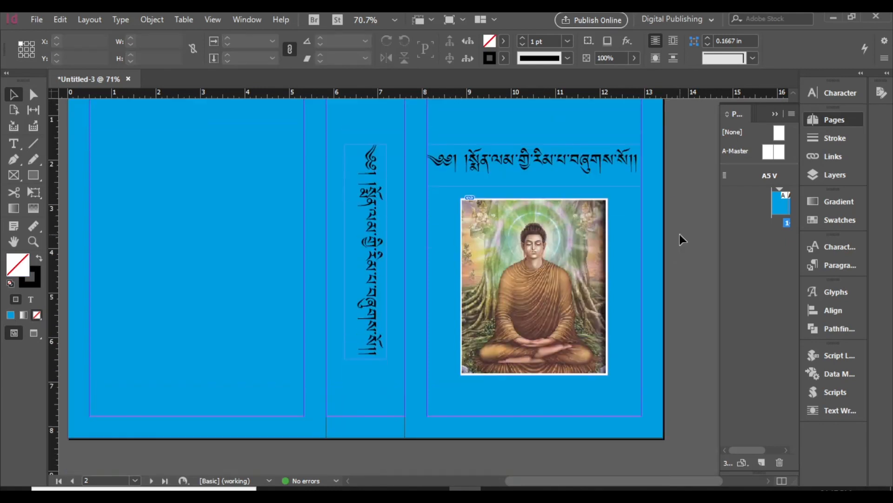
pyautogui.scroll(2, 679, 234)
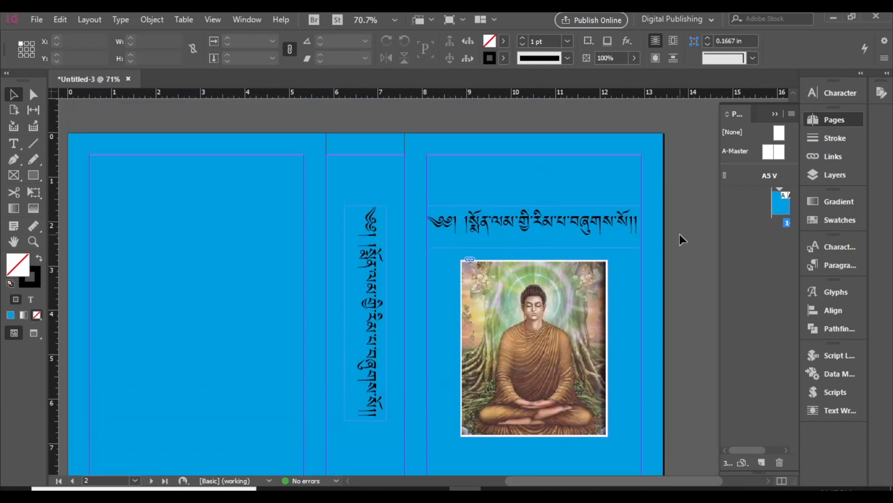
pyautogui.doubleClick(545, 214)
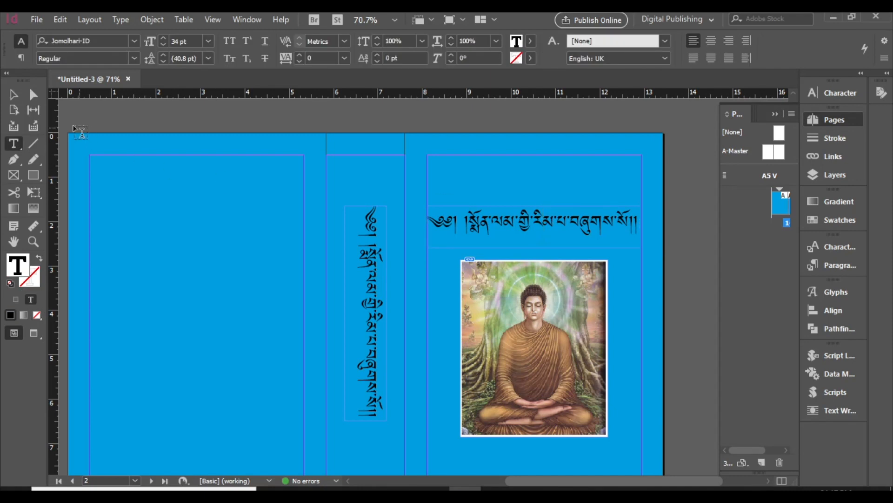
pyautogui.click(14, 94)
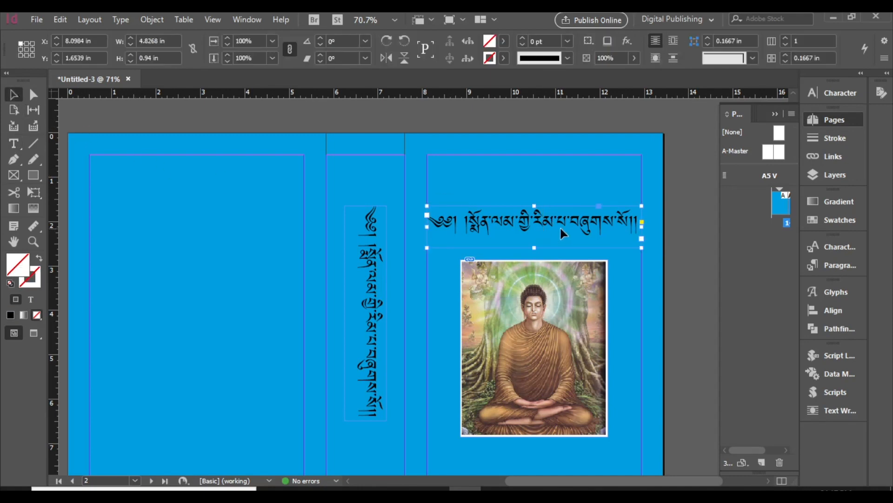
pyautogui.doubleClick(561, 227)
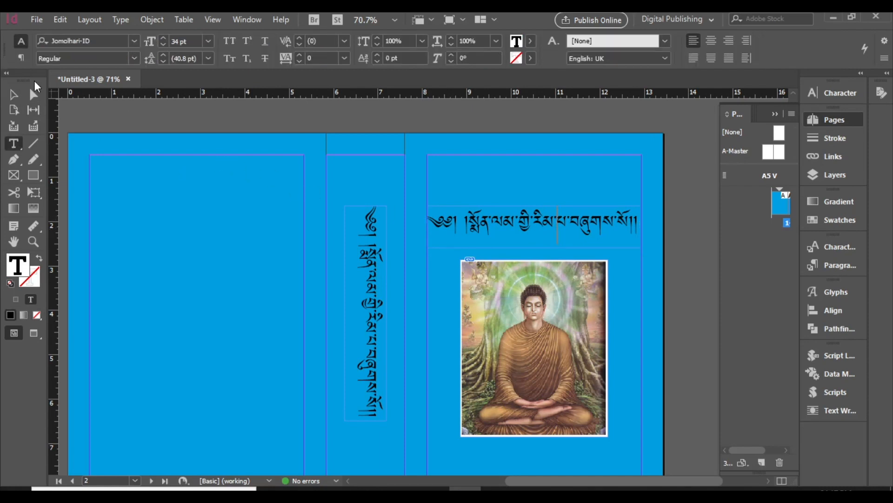
pyautogui.click(13, 94)
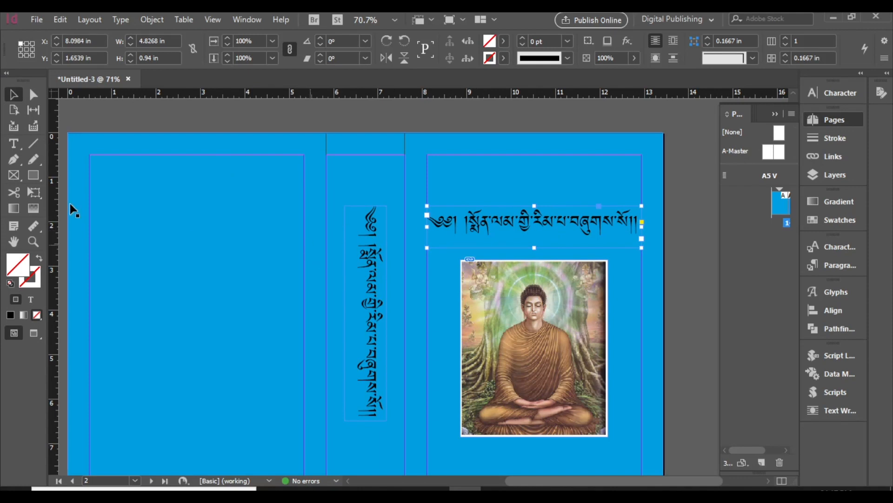
# Step: Select all the text of the front cover title and apply the C=0 M=100 Y=0 K=0 swatch as its fill
pyautogui.click(14, 143)
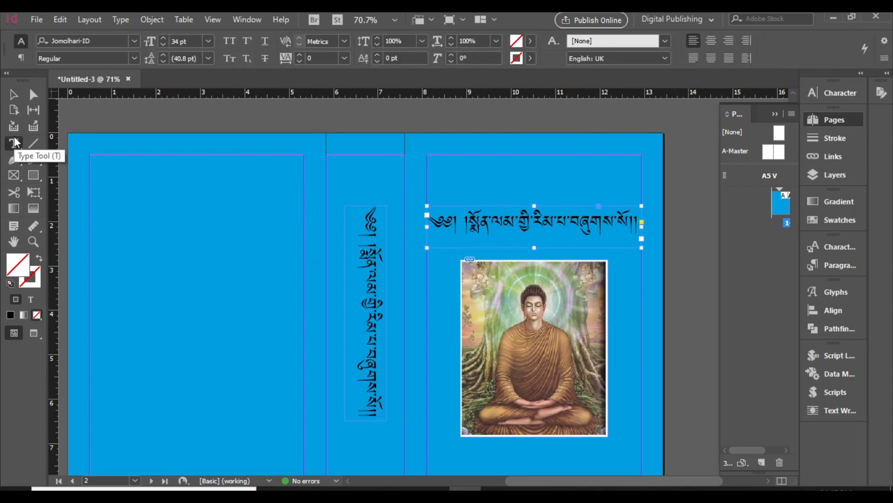
pyautogui.click(547, 213)
pyautogui.click(546, 215)
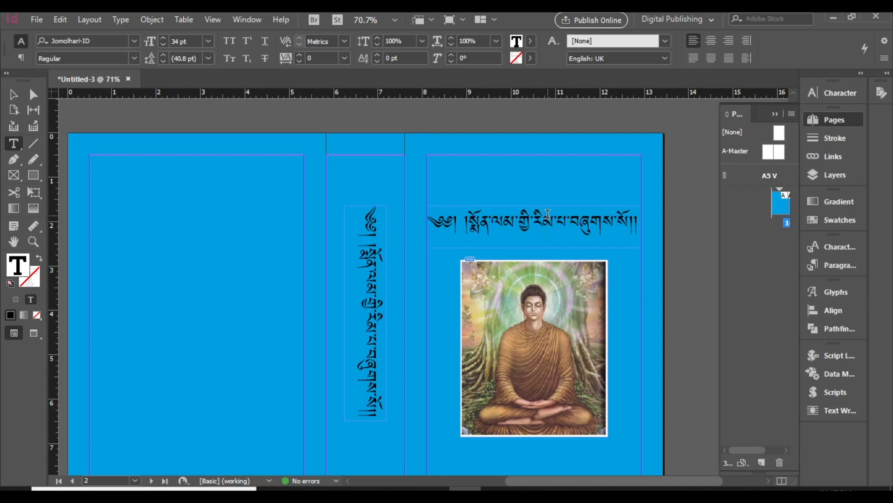
pyautogui.hotkey('ctrl', 'a')
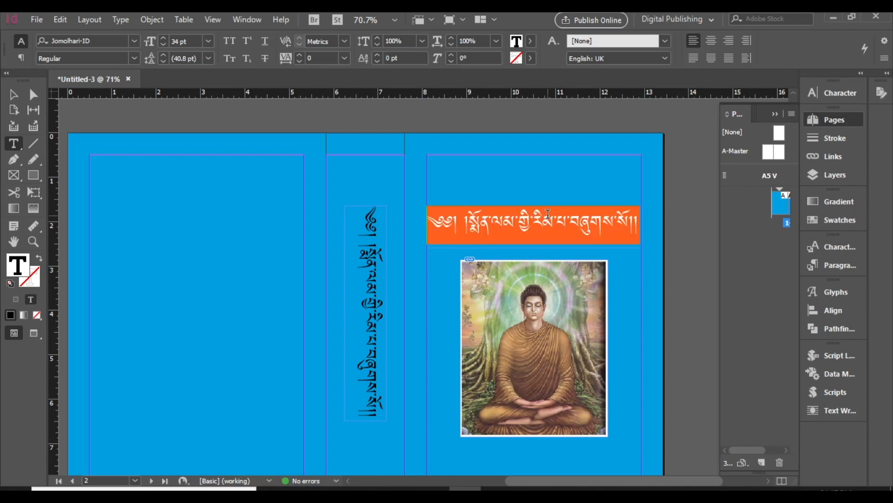
pyautogui.click(530, 43)
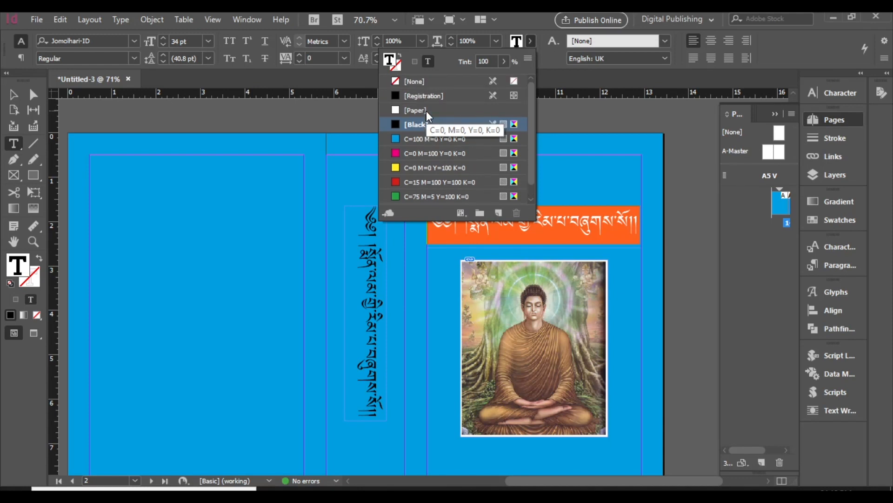
pyautogui.scroll(-1, 434, 182)
pyautogui.scroll(1, 434, 181)
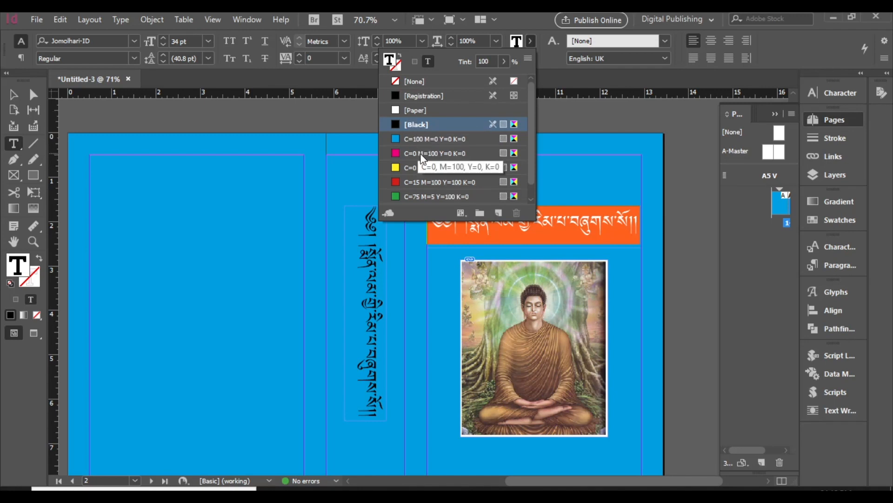
pyautogui.scroll(-1, 420, 154)
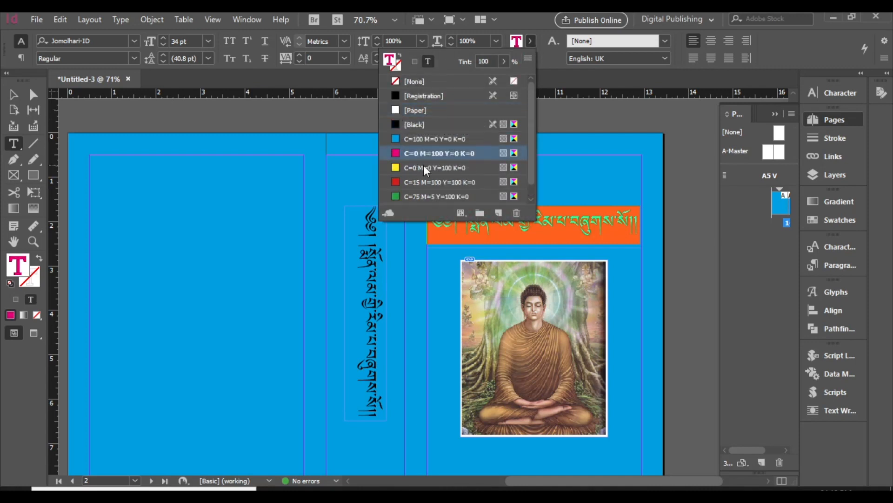
# Step: Redefine the magenta swatch used by the front cover title as white by setting its Magenta value to 0%
pyautogui.doubleClick(395, 152)
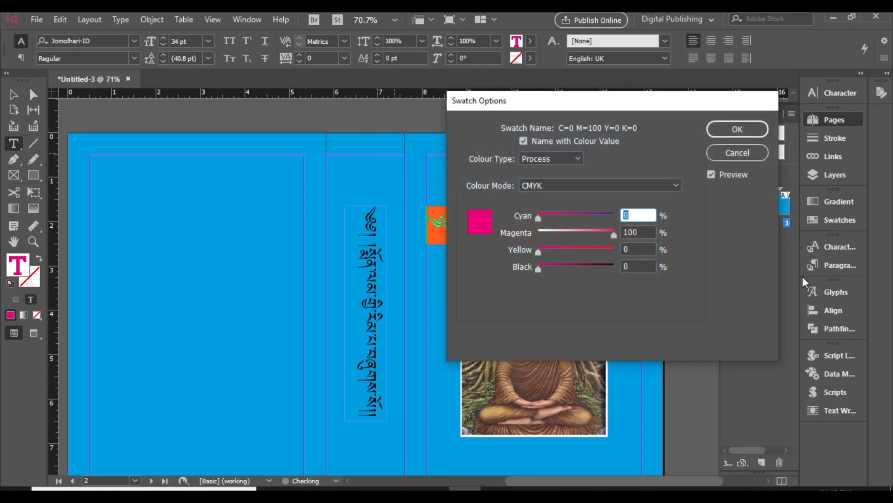
pyautogui.moveTo(613, 232); pyautogui.dragTo(539, 235)
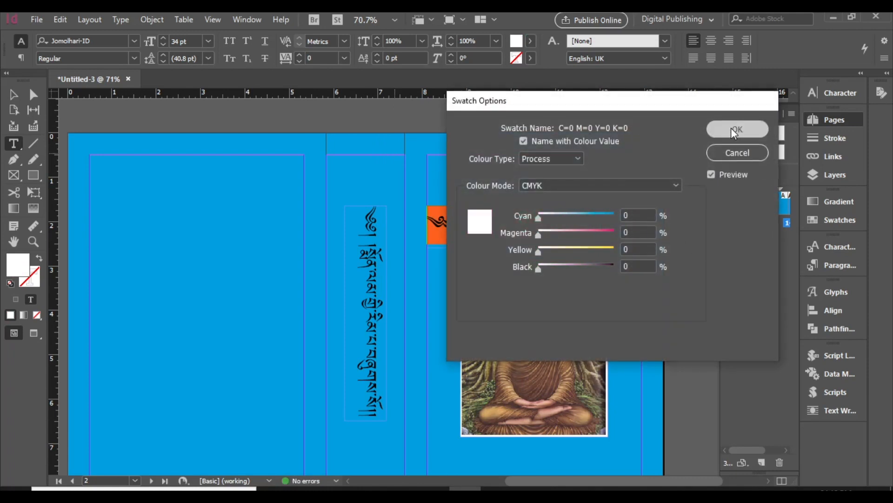
pyautogui.click(736, 129)
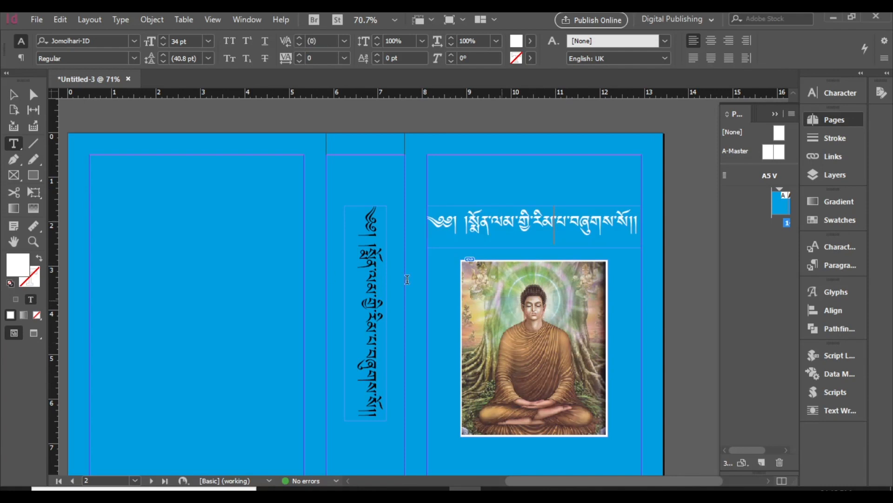
# Step: Select all the text of the vertical spine title and fill it with the white C=0 M=0 Y=0 K=0 swatch
pyautogui.click(369, 266)
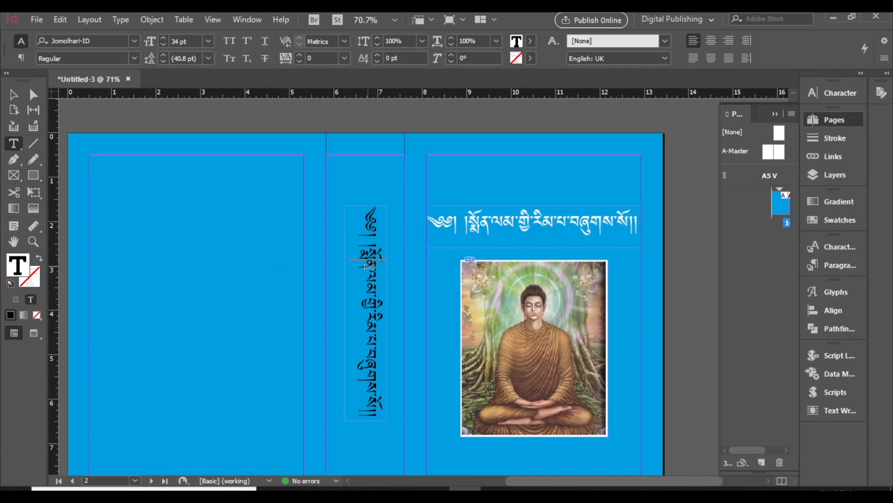
pyautogui.hotkey('ctrl', 'a')
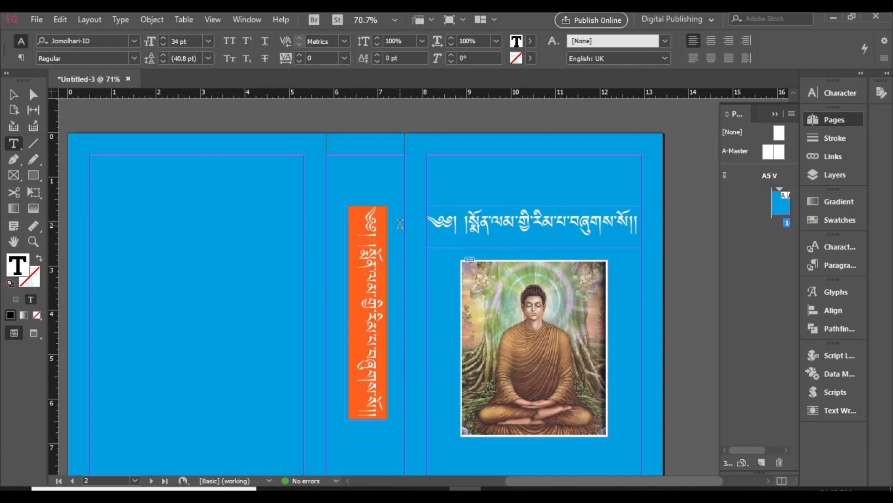
pyautogui.click(531, 41)
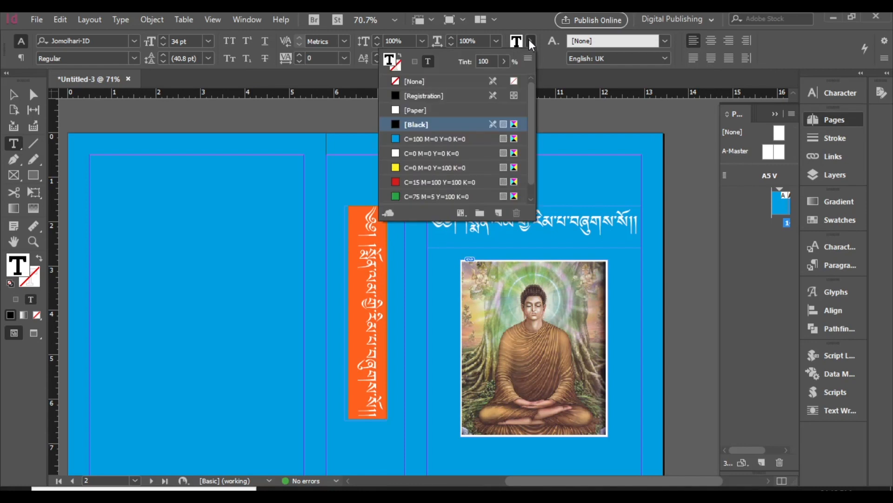
pyautogui.click(394, 155)
pyautogui.click(499, 246)
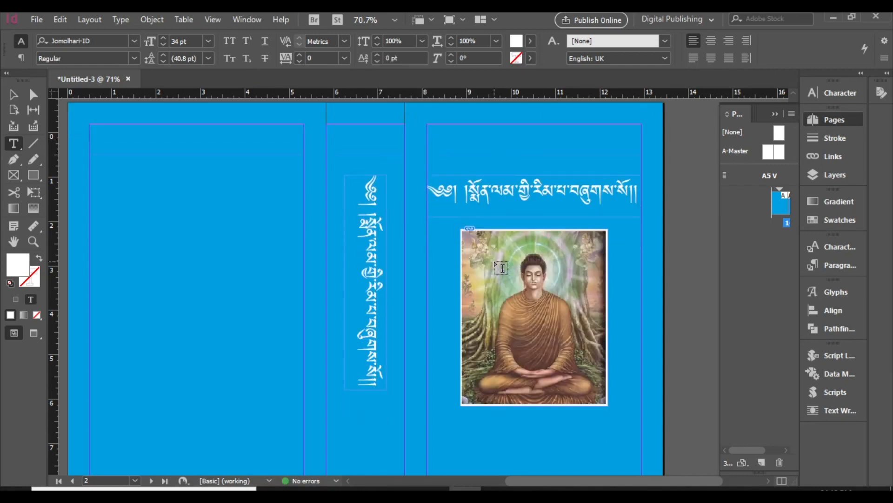
pyautogui.scroll(-1, 502, 269)
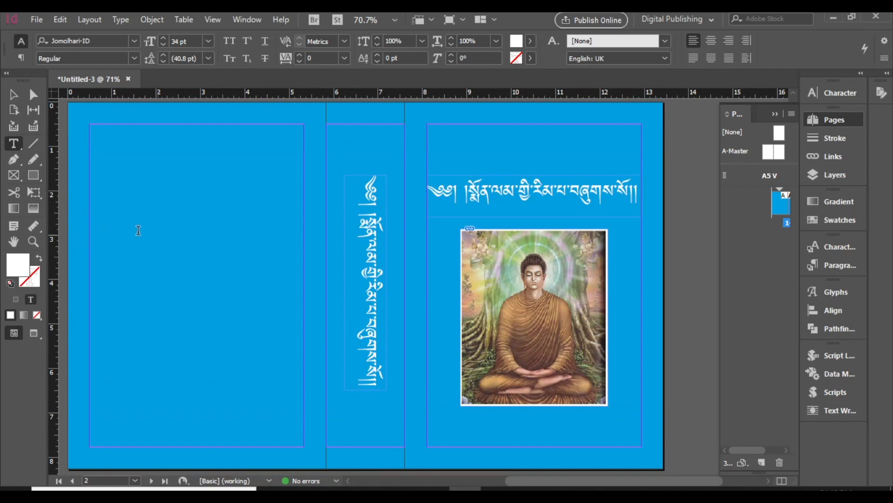
# Step: Place the picture named download on the back cover at about X 0.64 in, Y 0.69 in, sized about 5.04 × 6.05 in
pyautogui.scroll(1, 189, 265)
pyautogui.scroll(-1, 189, 265)
pyautogui.scroll(1, 190, 266)
pyautogui.scroll(-1, 190, 266)
pyautogui.click(36, 19)
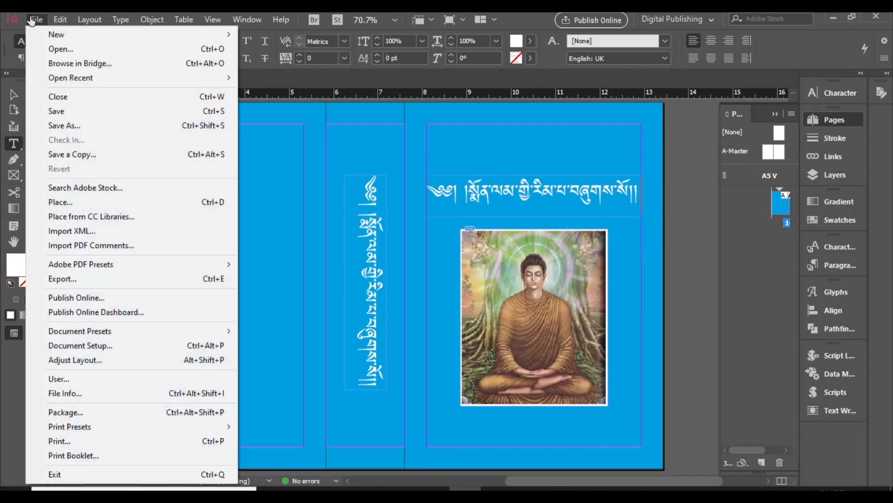
pyautogui.click(108, 202)
pyautogui.scroll(-3, 409, 251)
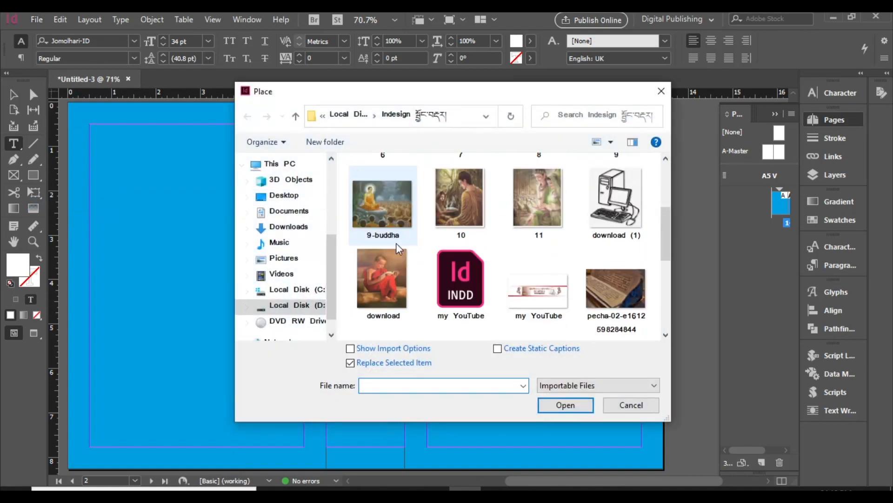
pyautogui.scroll(-2, 396, 243)
pyautogui.click(386, 205)
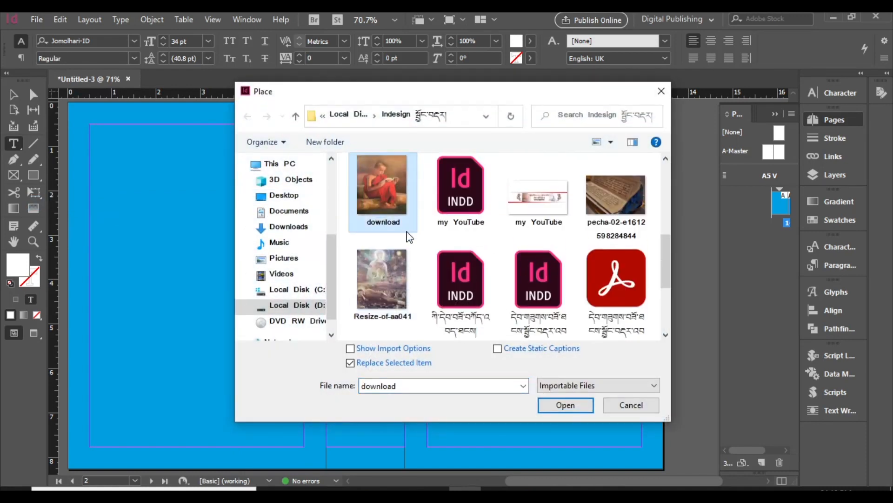
pyautogui.click(564, 409)
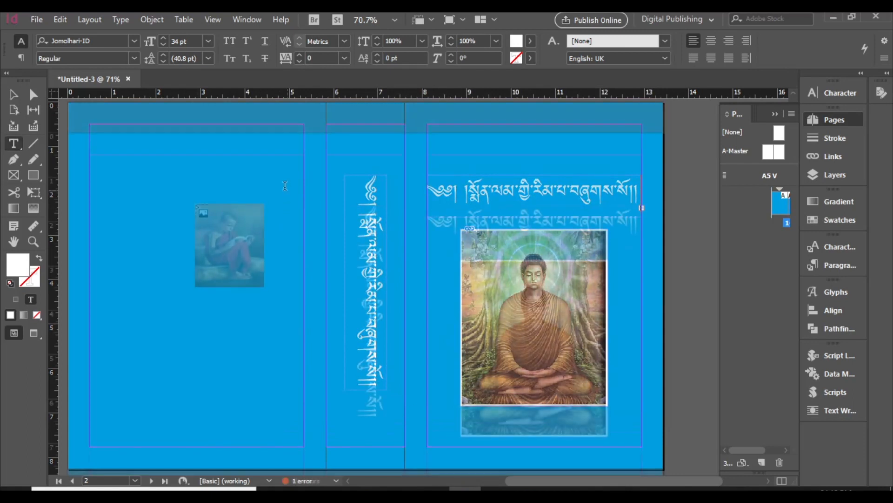
pyautogui.moveTo(96, 164); pyautogui.dragTo(263, 435)
pyautogui.scroll(-1, 255, 398)
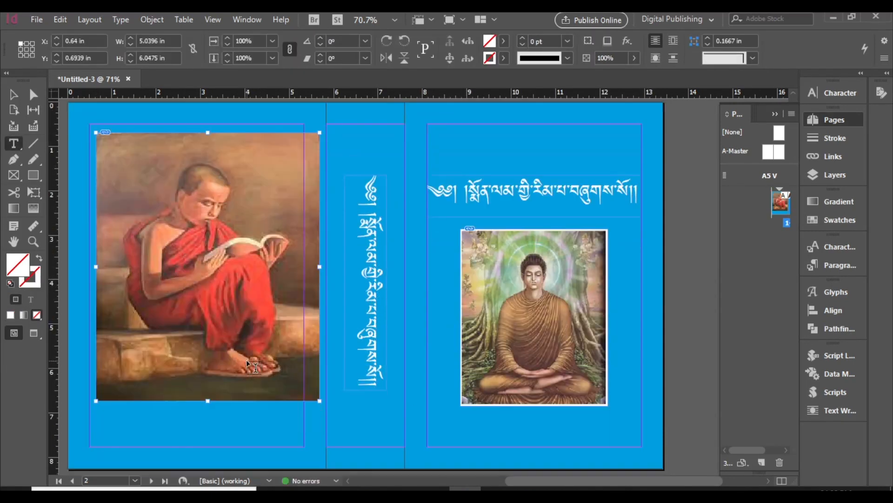
# Step: Fit the monk picture's frame between the back cover's side margins, with X at 0.5 in and a width of 4.8268 in
pyautogui.click(12, 96)
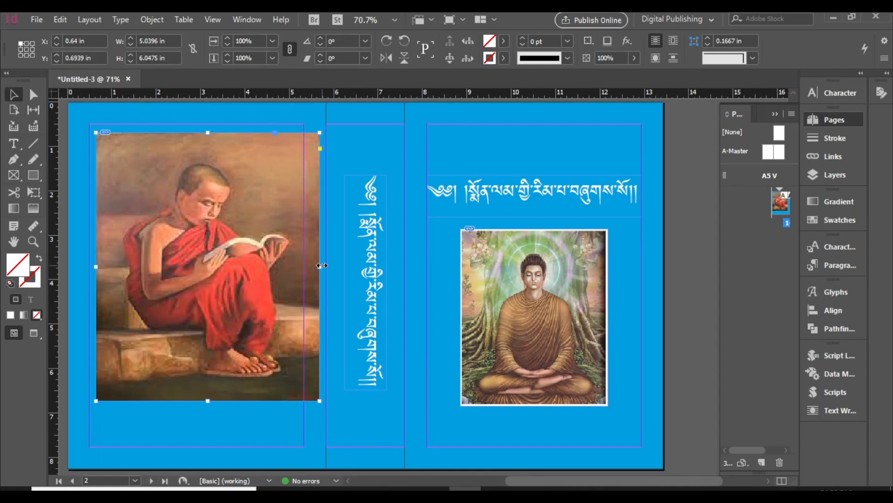
pyautogui.moveTo(322, 265); pyautogui.dragTo(305, 266)
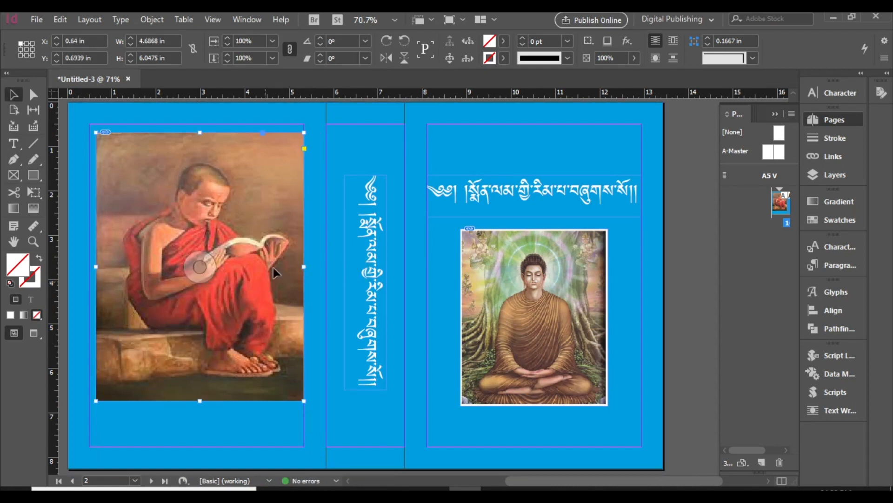
pyautogui.moveTo(95, 267); pyautogui.dragTo(89, 267)
# Step: Nudge the monk image left inside its frame to a horizontal offset of about 0.03 in, and leave the image selection
pyautogui.click(188, 265)
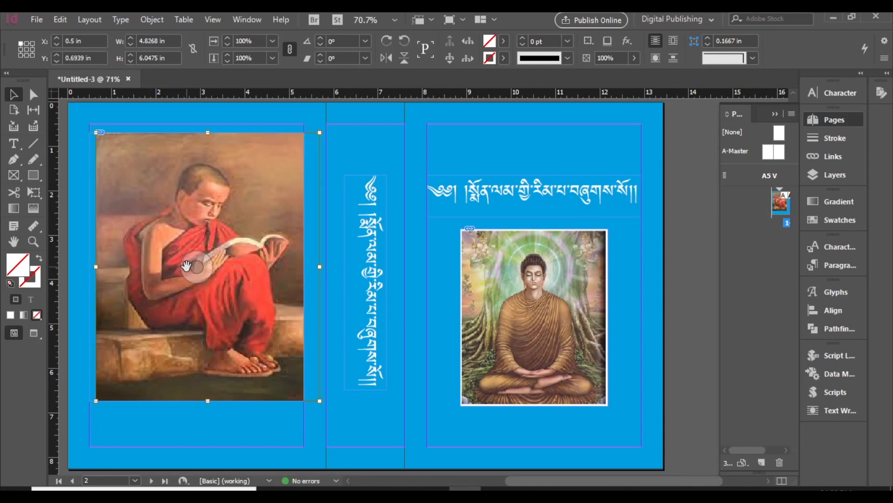
pyautogui.press('Left')
pyautogui.press('Left')
pyautogui.press('Left')
pyautogui.press('Left')
pyautogui.press('Left')
pyautogui.press('Left')
pyautogui.press('Left')
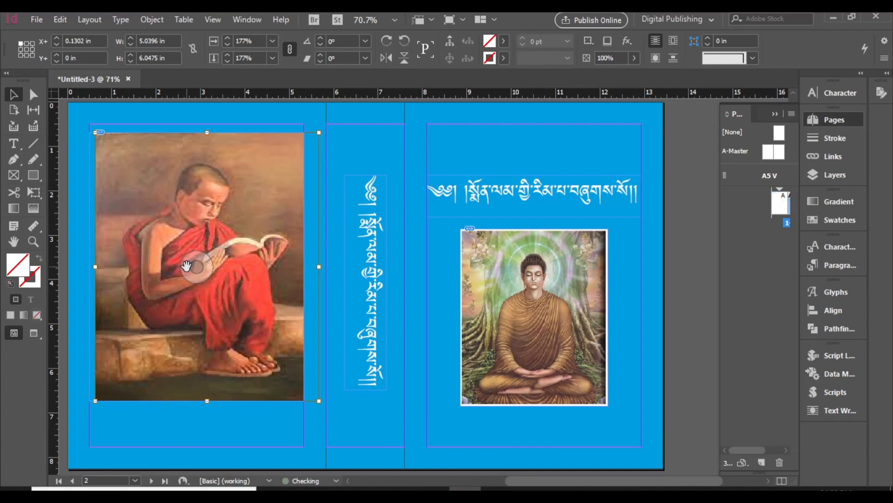
pyautogui.click(210, 426)
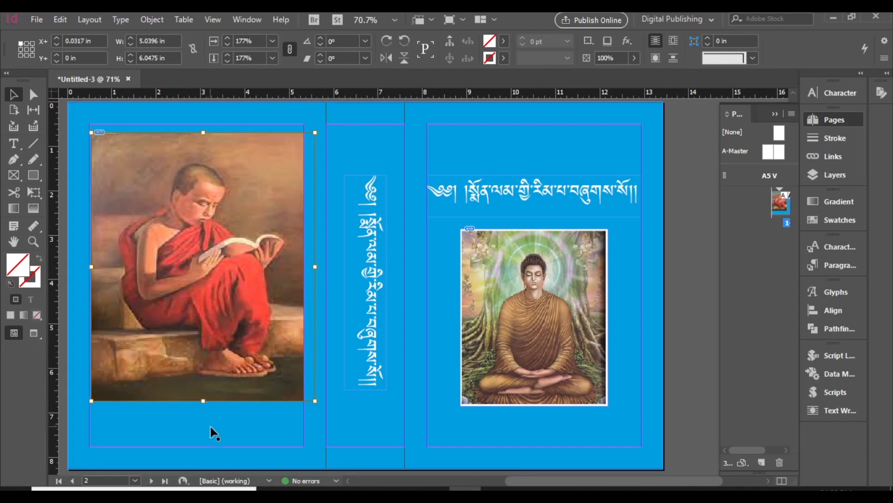
# Step: Preview the whole cover spread full screen in presentation mode, and return to the normal layout view
pyautogui.scroll(1, 210, 426)
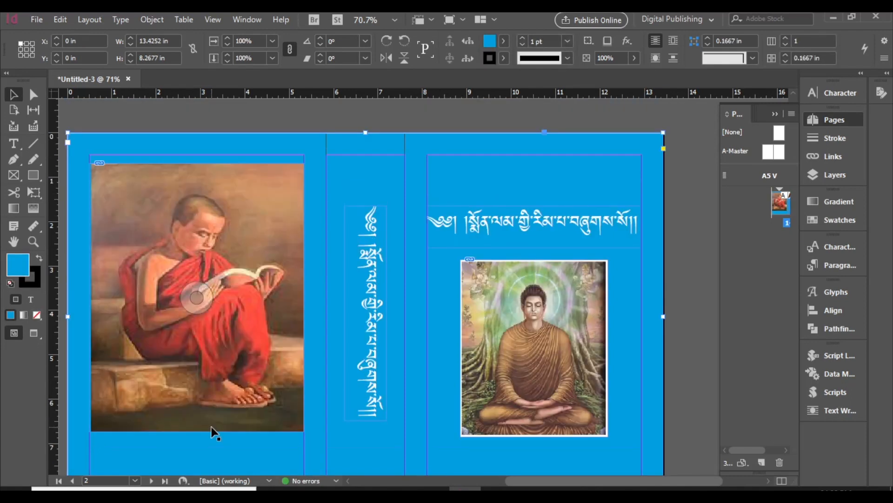
pyautogui.hotkey('shift', 'w')
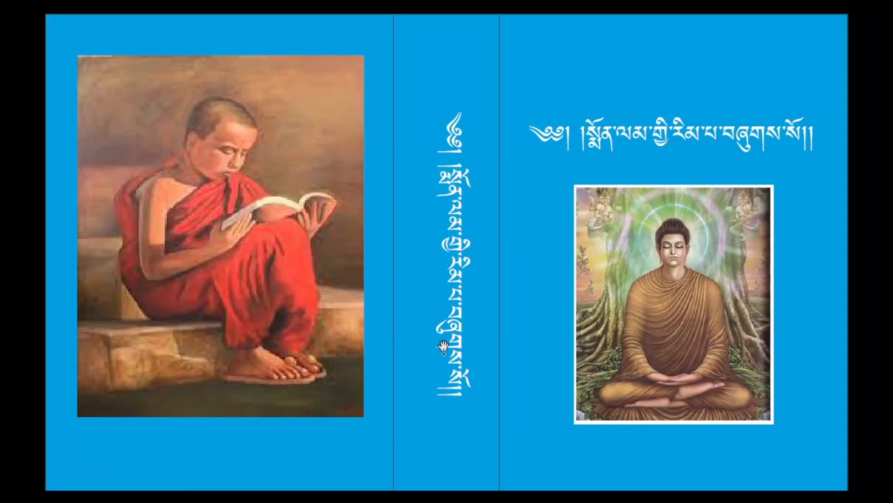
pyautogui.press('Escape')
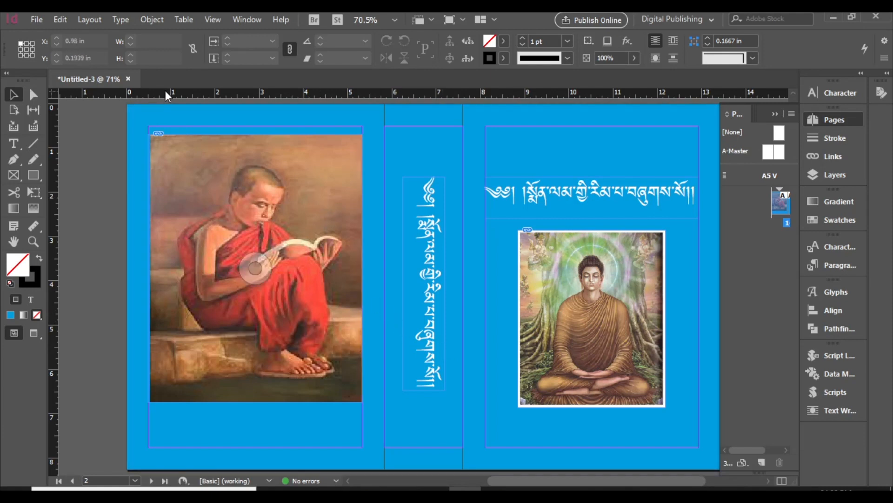
# Step: Export all pages as spreads to an Adobe PDF (Print) file named Untitled-3 in the Indesign folder
pyautogui.click(47, 23)
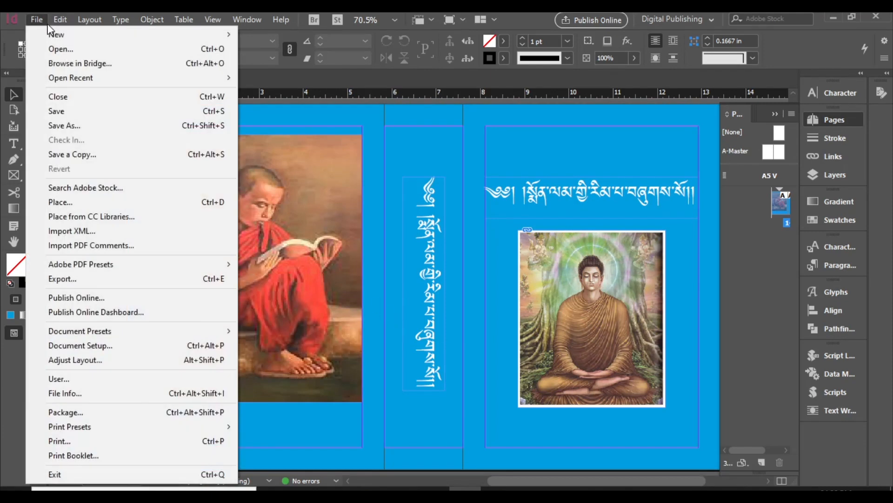
pyautogui.click(119, 278)
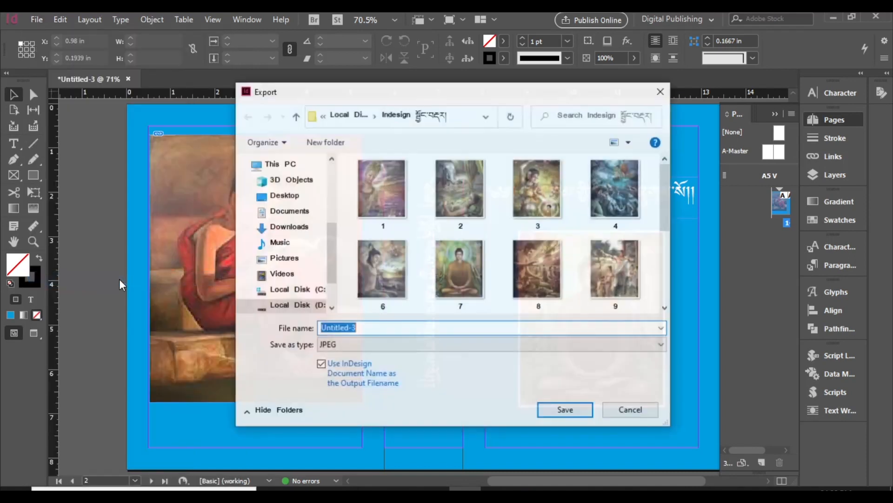
pyautogui.click(400, 347)
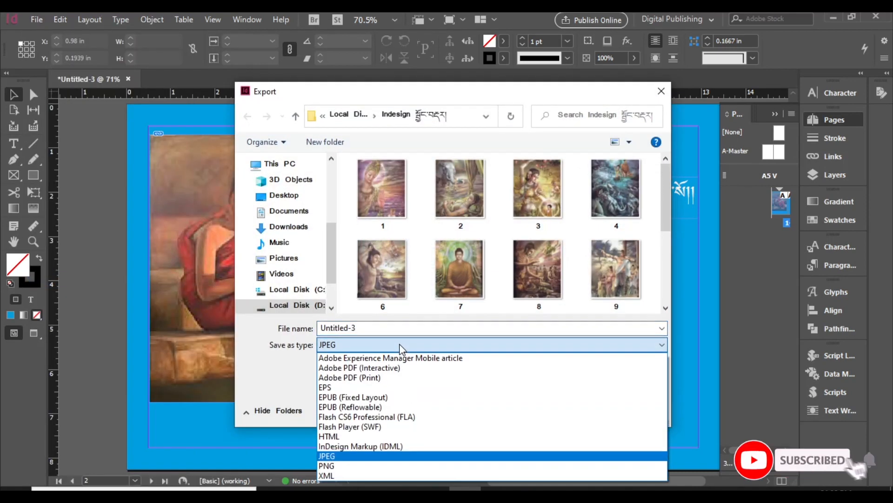
pyautogui.click(388, 377)
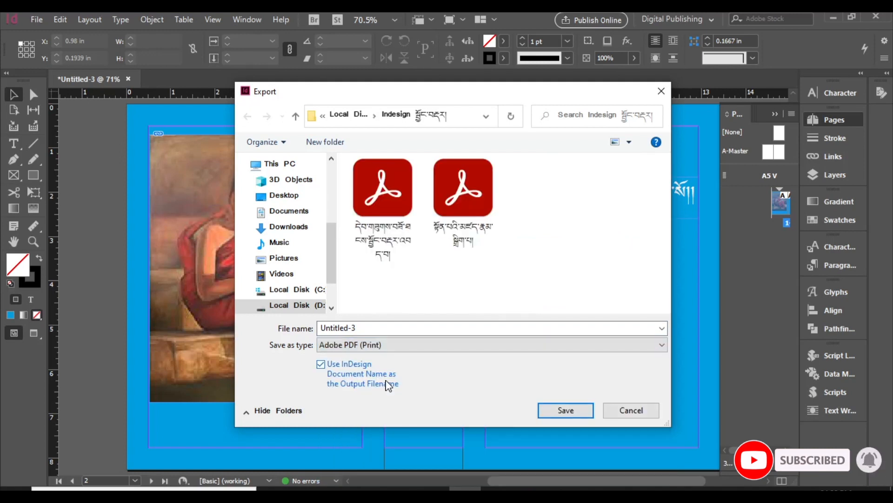
pyautogui.click(554, 407)
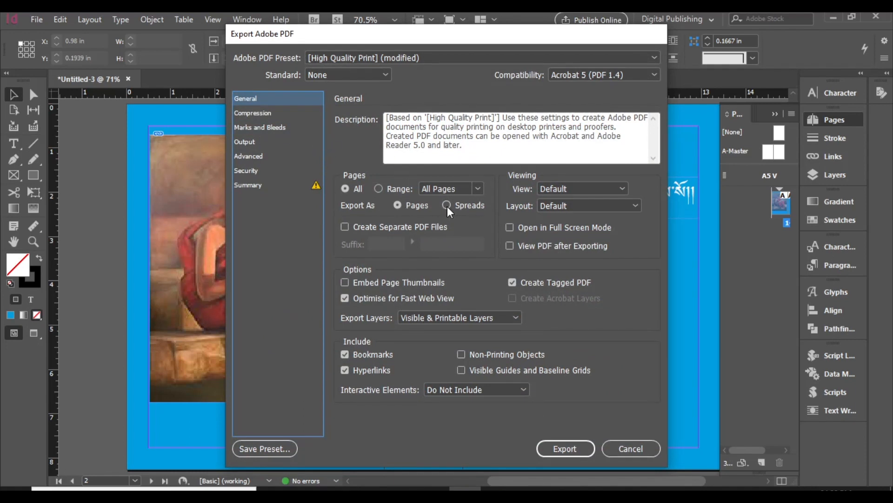
pyautogui.click(447, 205)
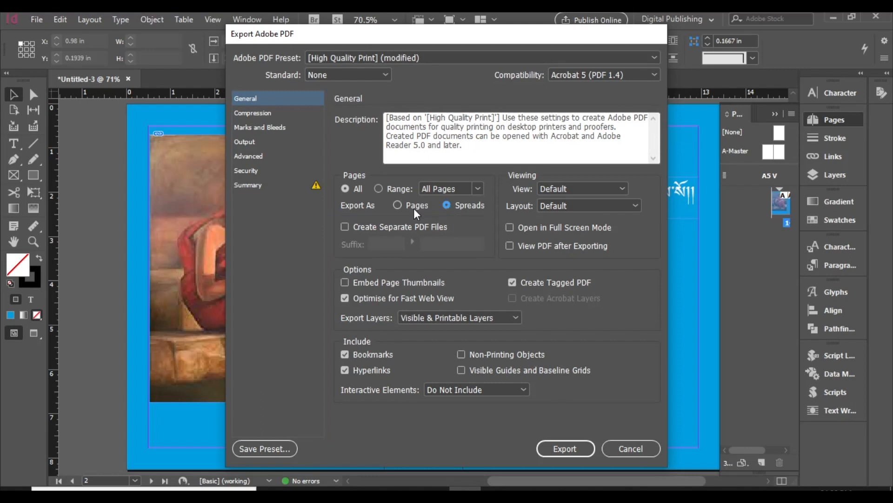
pyautogui.click(395, 206)
pyautogui.click(555, 450)
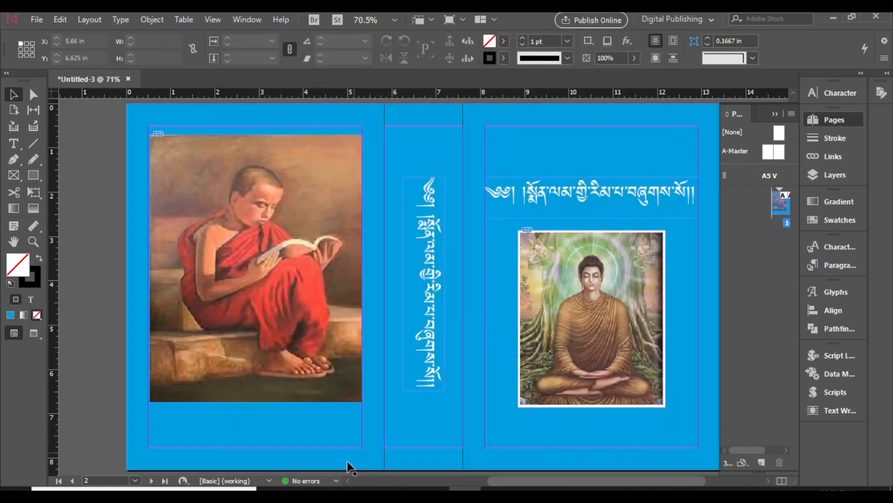
# Step: Switch to File Explorer, preview the exported Untitled-3 PDF from the Indesign folder in an enlarged preview area, and close the window
pyautogui.click(346, 488)
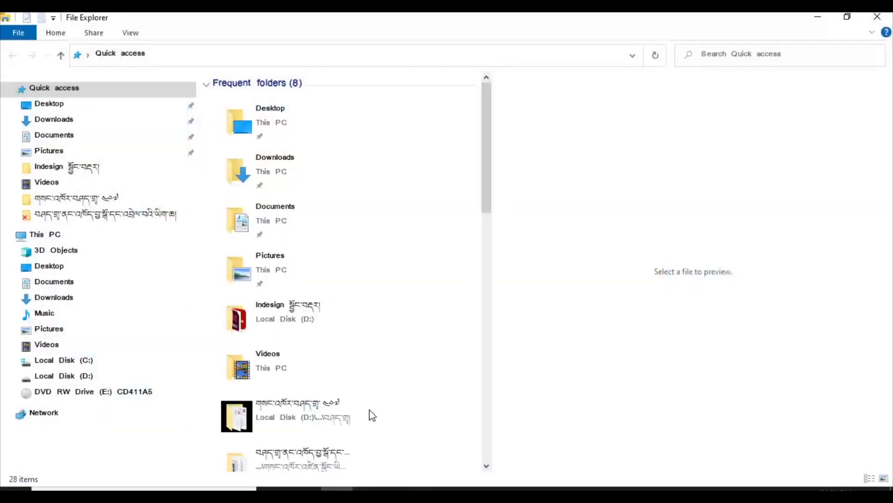
pyautogui.click(131, 168)
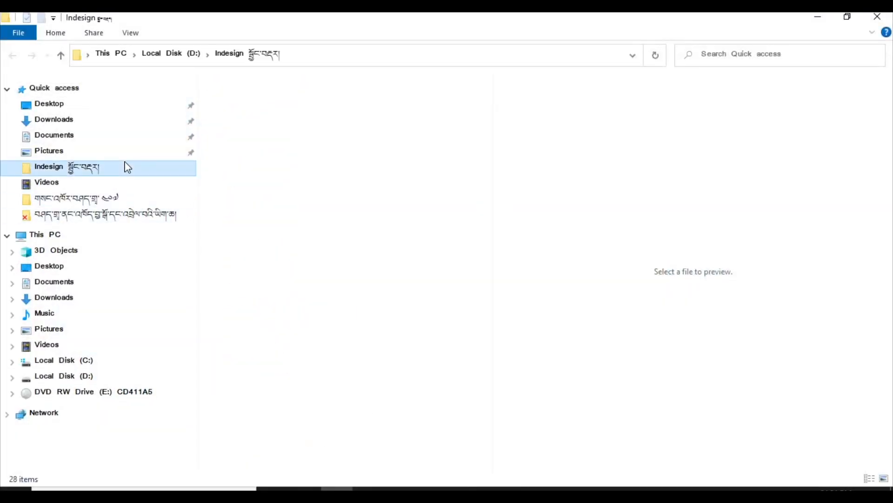
pyautogui.scroll(-8, 434, 286)
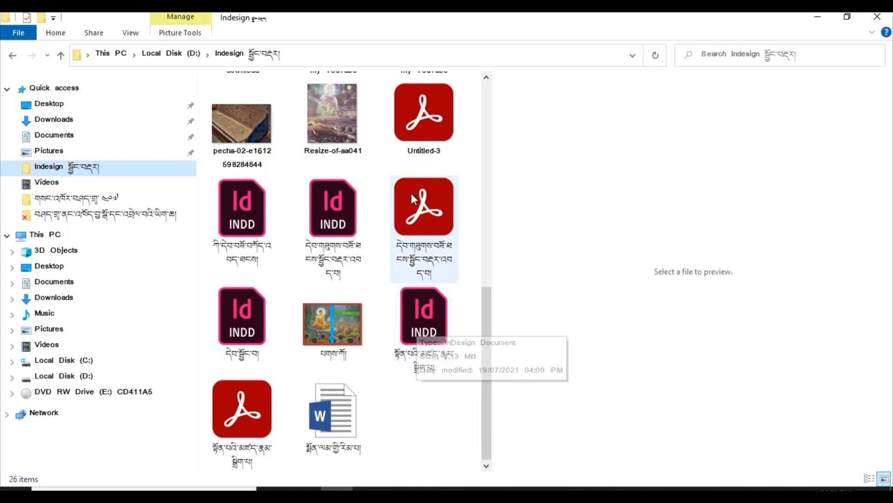
pyautogui.click(416, 126)
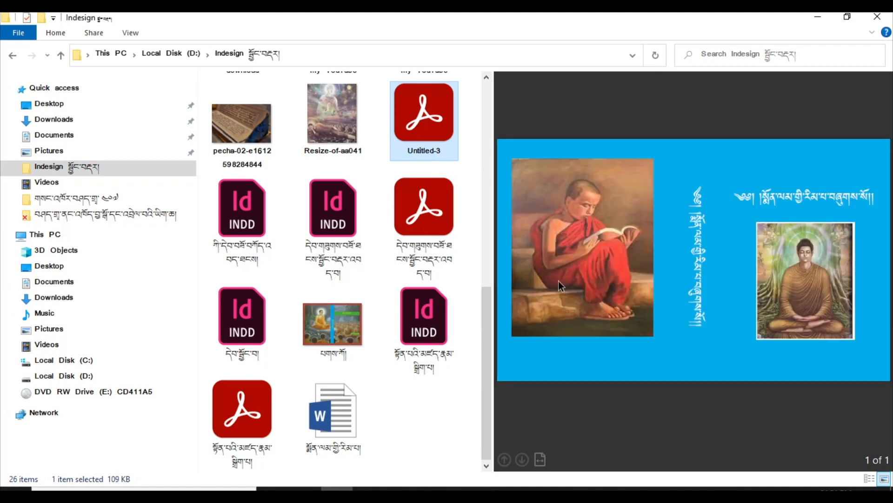
pyautogui.moveTo(494, 253); pyautogui.dragTo(337, 256)
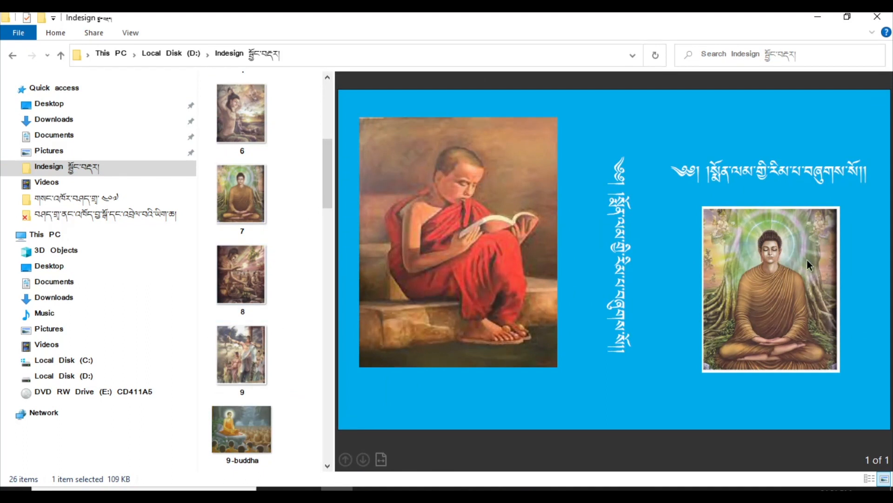
pyautogui.click(878, 18)
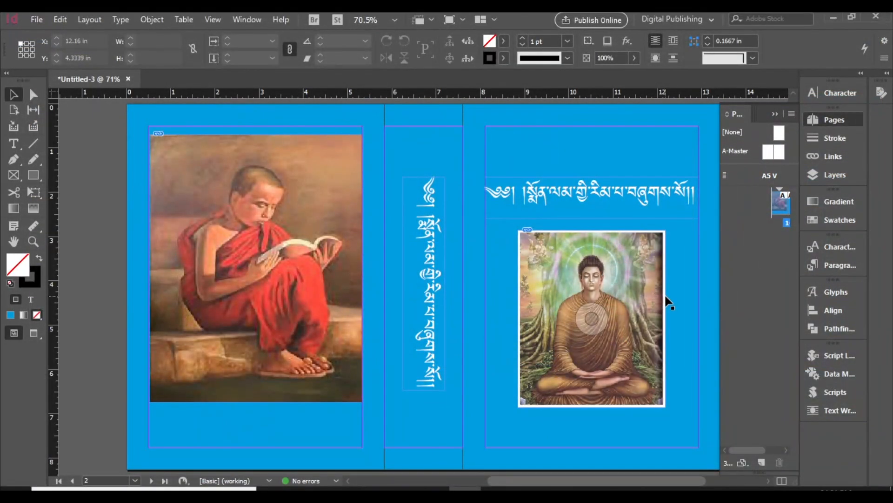